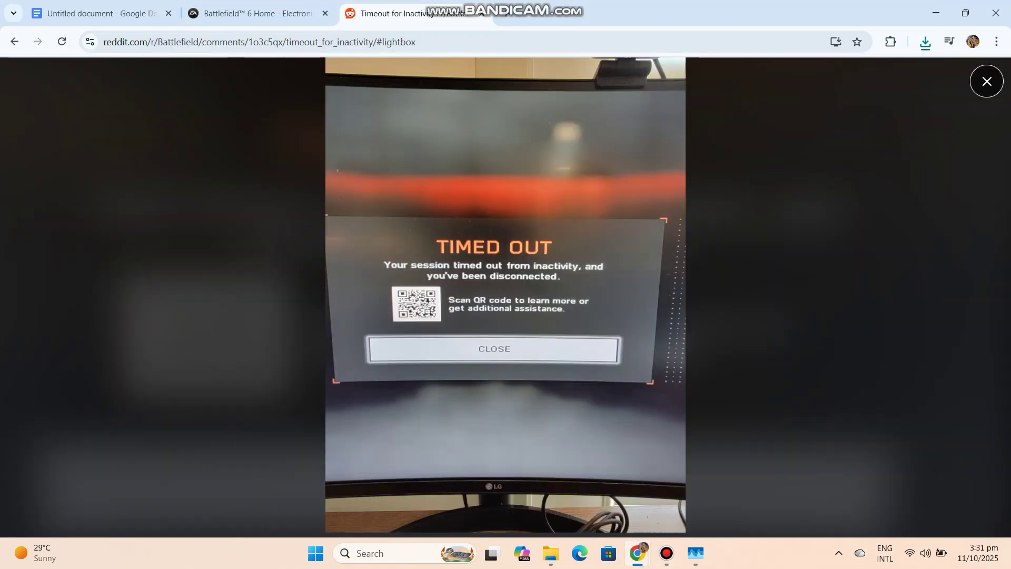
Zoom in on the Timed Out error screenshot
left_click(494, 292)
left_click(494, 293)
left_click(493, 292)
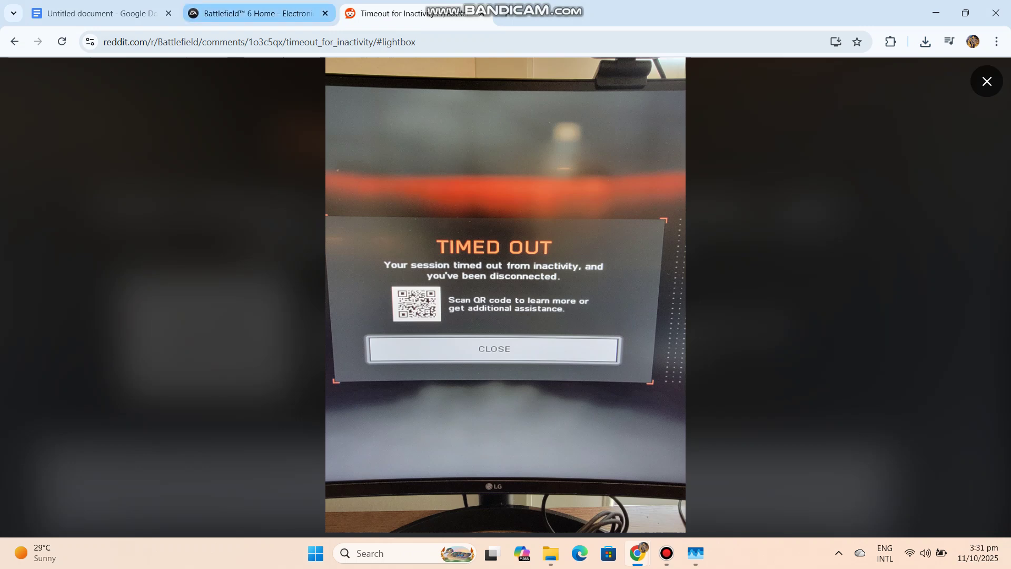
Pass the Battlefield 6 age check on the EA site with birth year 2008
left_click(253, 13)
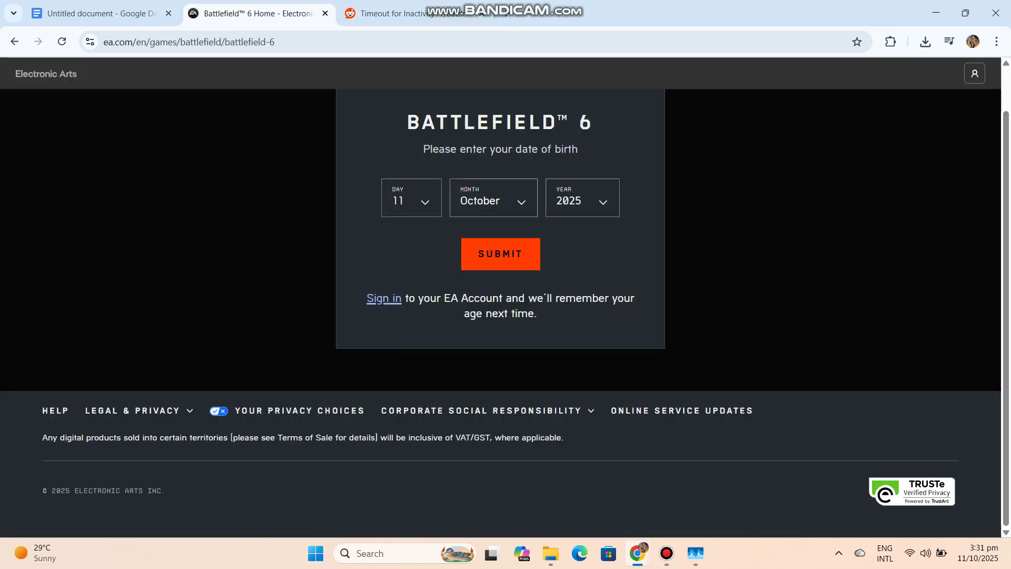
left_click(583, 202)
scroll(577, 380, "down", 4)
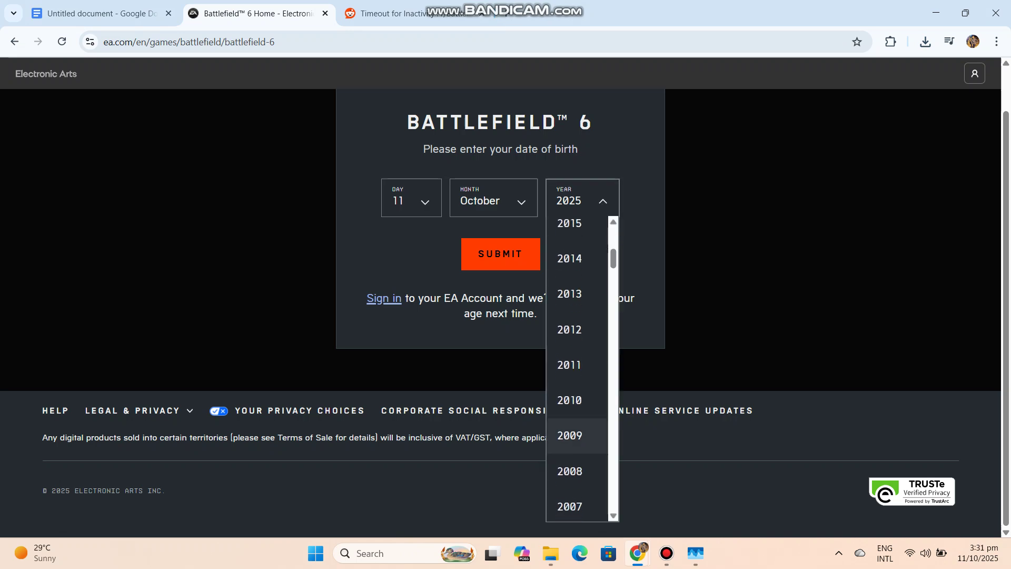
left_click(569, 471)
left_click(502, 254)
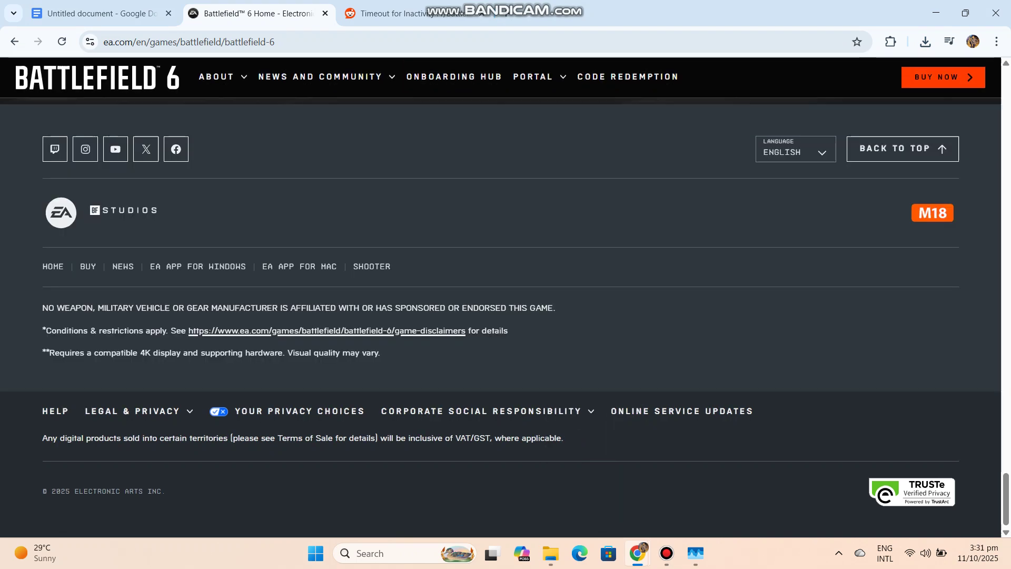
scroll(506, 301, "up", 5)
scroll(506, 300, "up", 5)
scroll(505, 300, "up", 5)
scroll(507, 300, "up", 3)
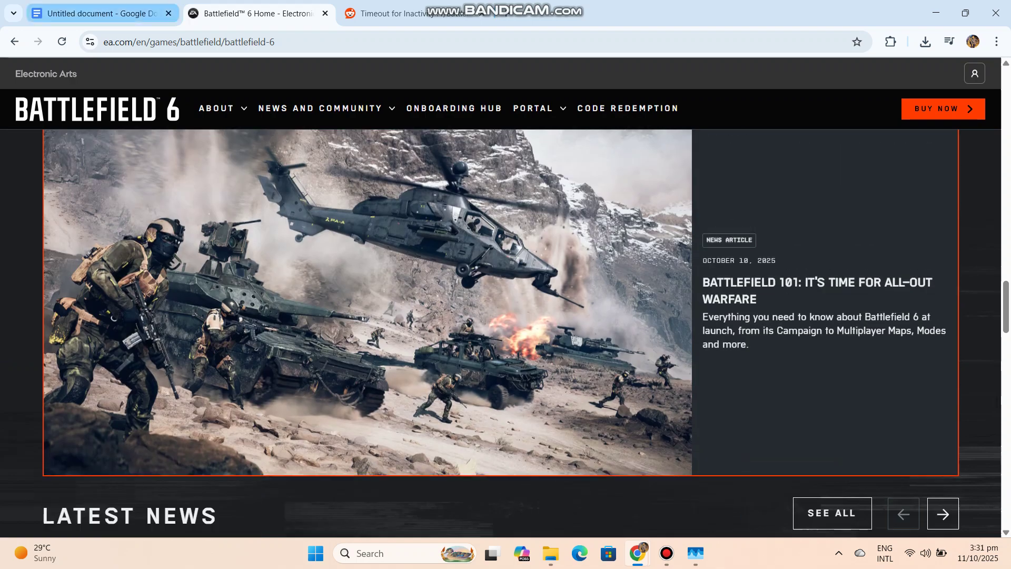
Back in the guide, highlight the EA service and AntiCheat causes and the Full Fix heading
key("ctrl+shift+Tab")
scroll(542, 306, "down", 3)
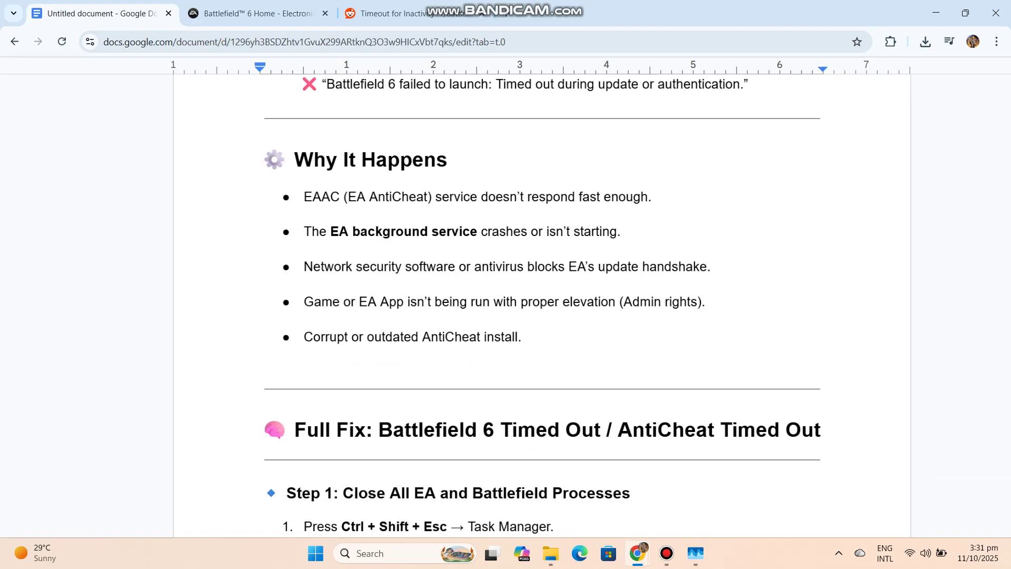
left_click_drag(304, 231, 307, 356)
double_click(453, 337)
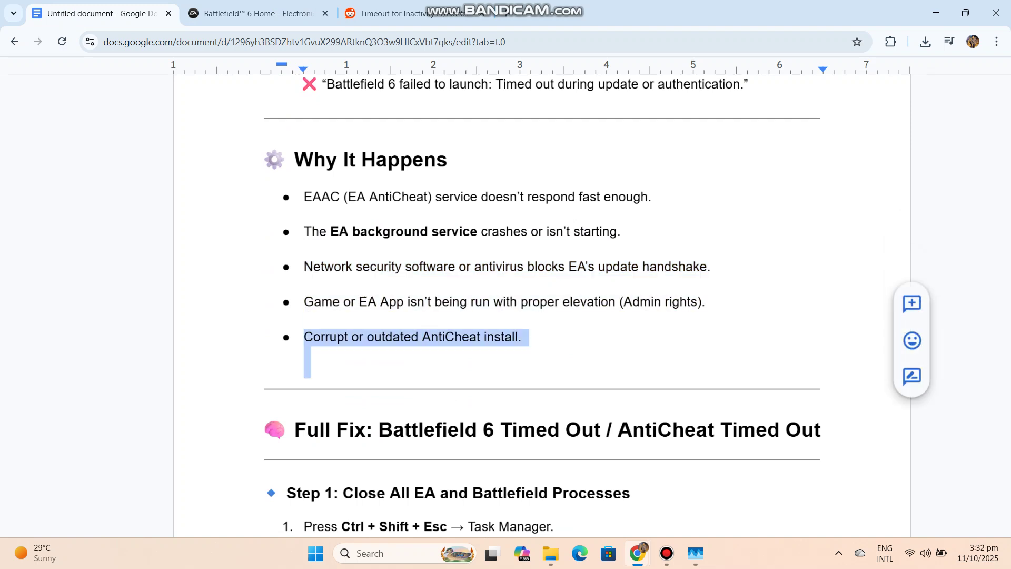
scroll(543, 305, "down", 1)
scroll(543, 305, "down", 2)
scroll(542, 305, "down", 1)
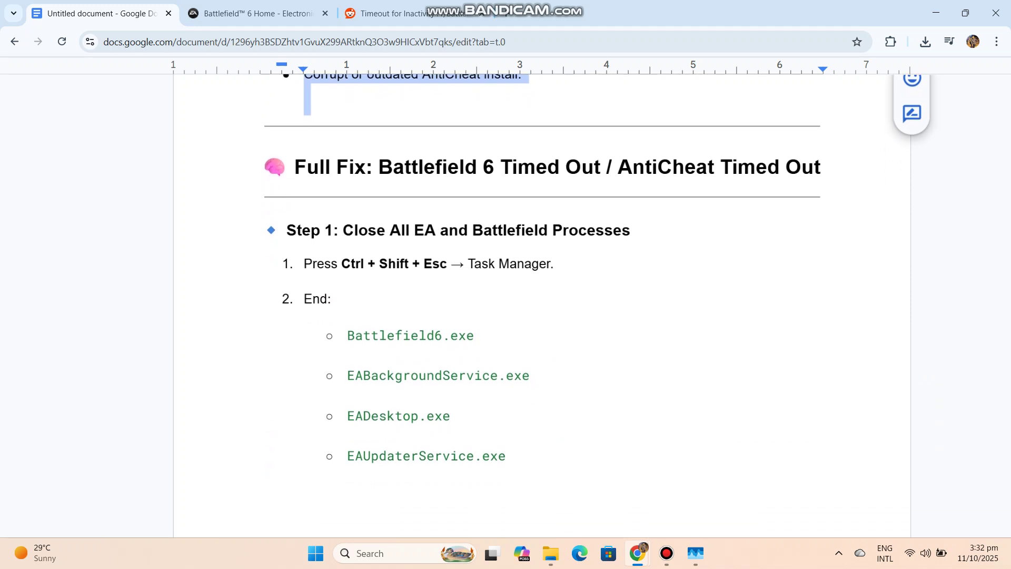
left_click_drag(265, 167, 821, 167)
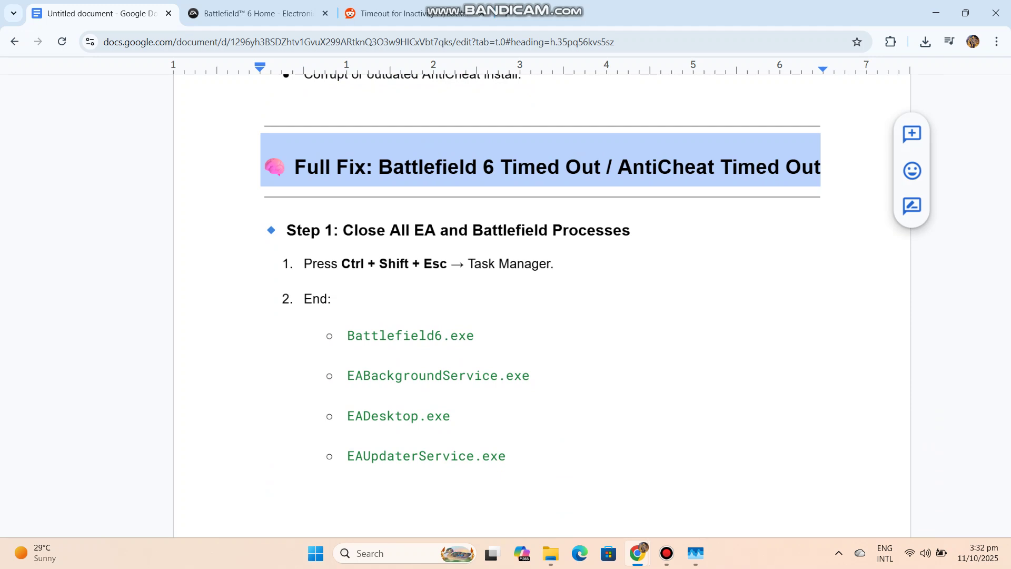
Open Task Manager and show the options for two running processes
key("ctrl+shift+Escape")
right_click(207, 241)
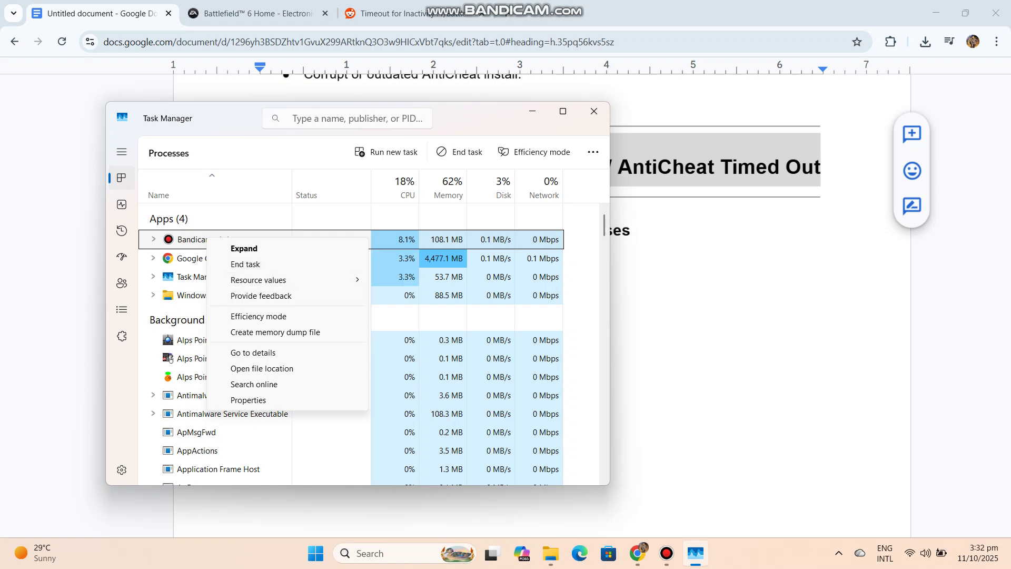
right_click(196, 276)
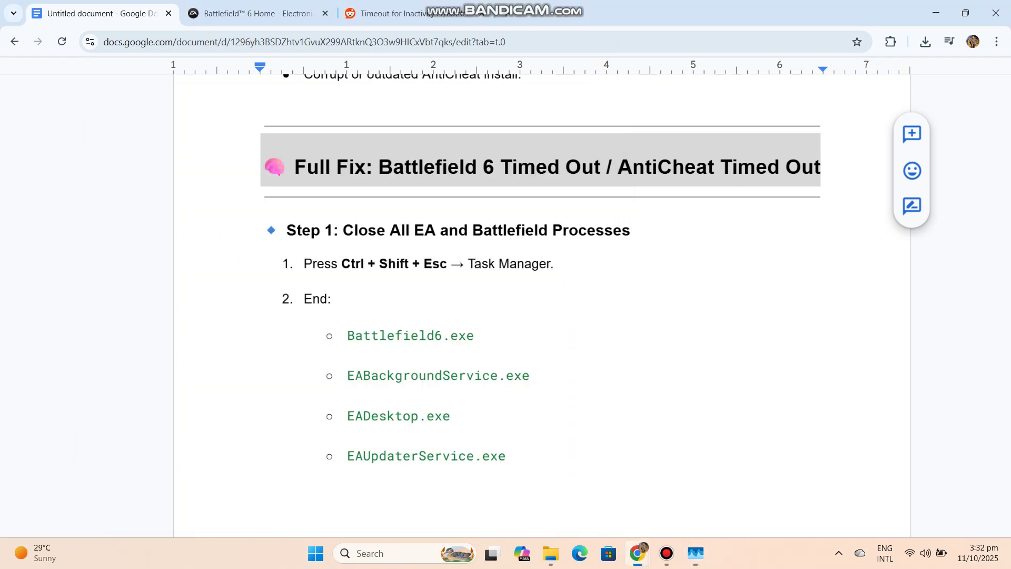
Close Task Manager and highlight the Step 2 heading and installation folder path
left_click(233, 300)
scroll(505, 316, "down", 3)
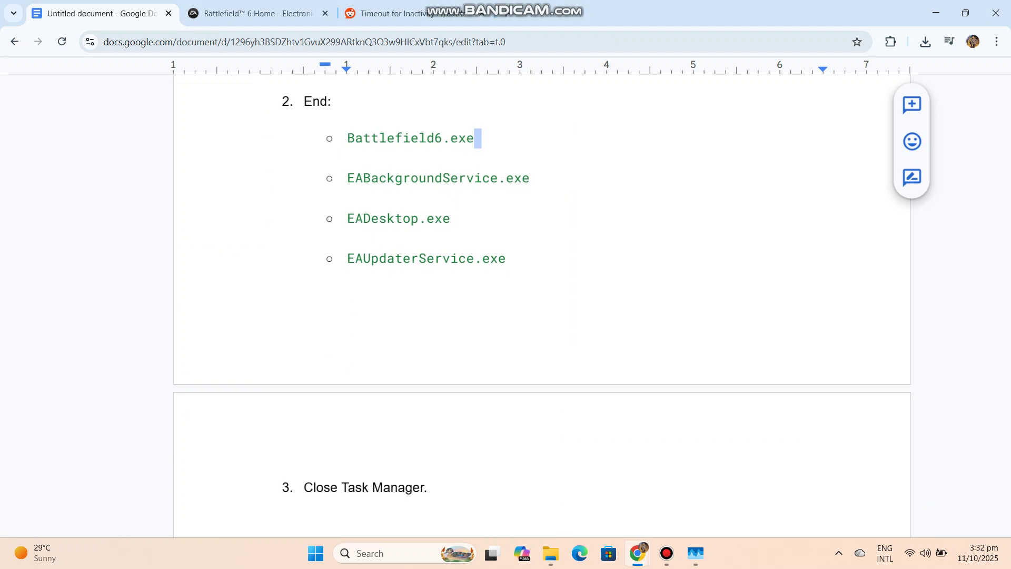
scroll(506, 317, "up", 1)
scroll(507, 316, "down", 3)
scroll(507, 316, "down", 1)
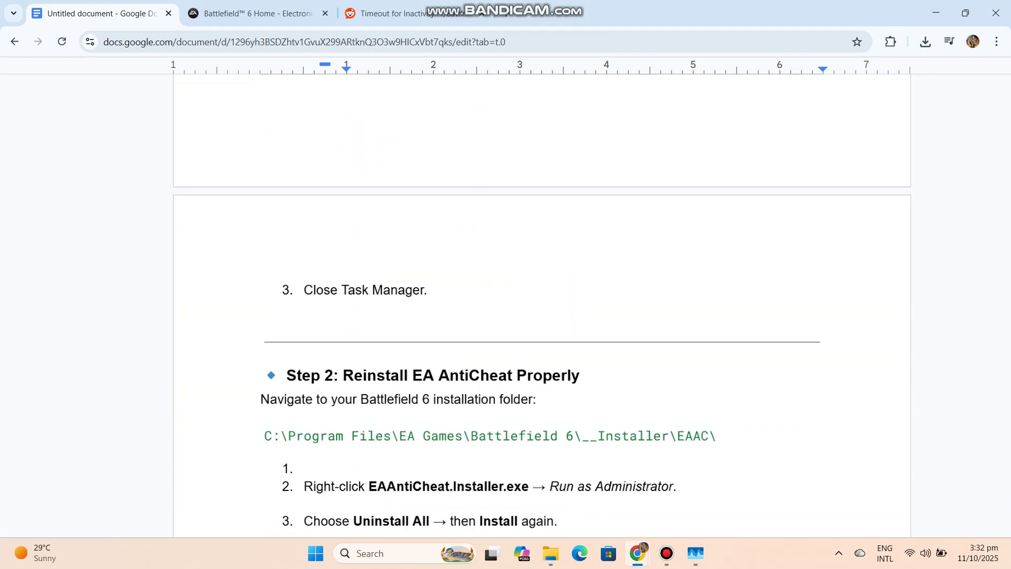
scroll(506, 316, "down", 1)
scroll(506, 317, "down", 1)
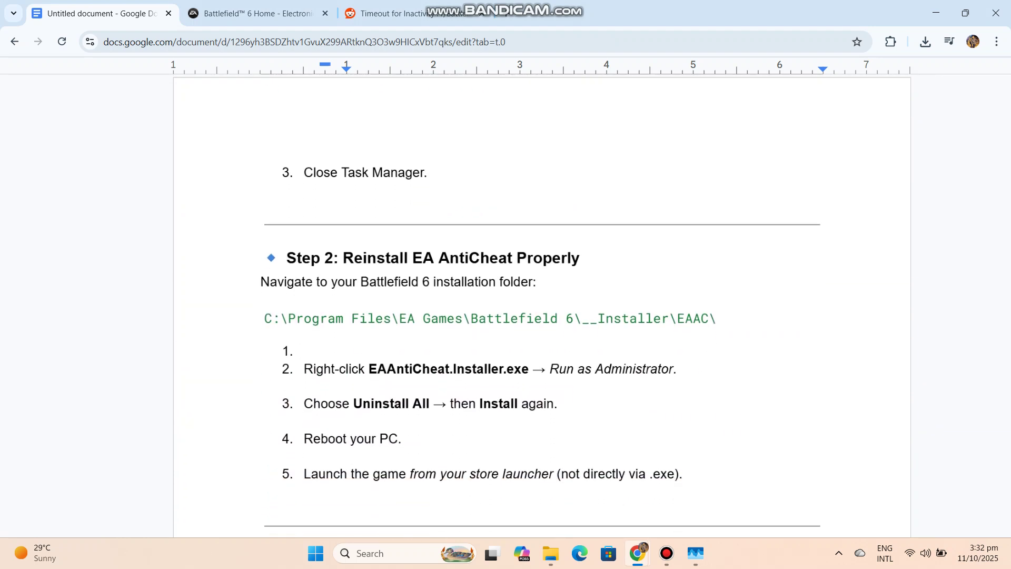
left_click_drag(263, 243, 589, 243)
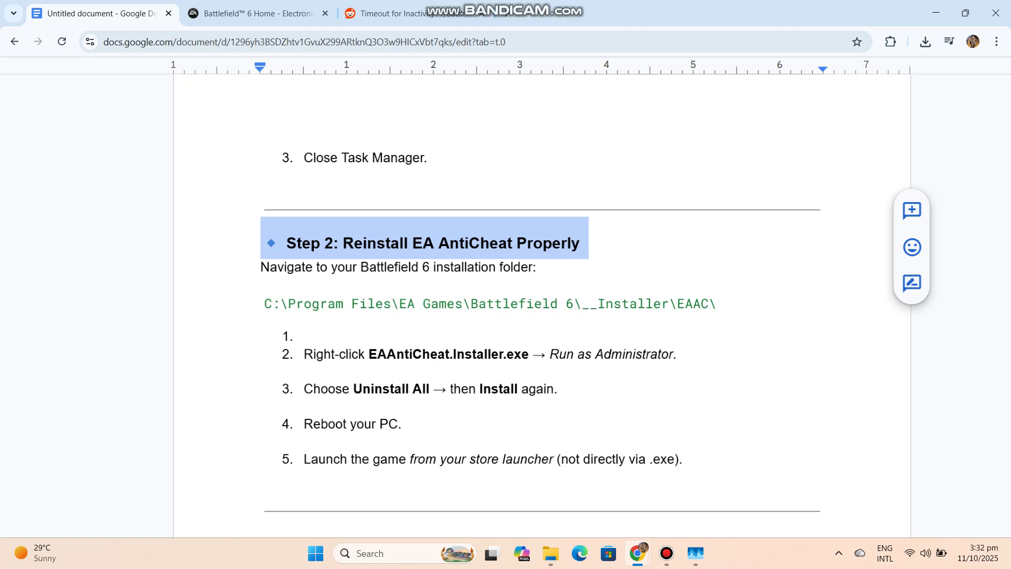
left_click_drag(261, 266, 724, 305)
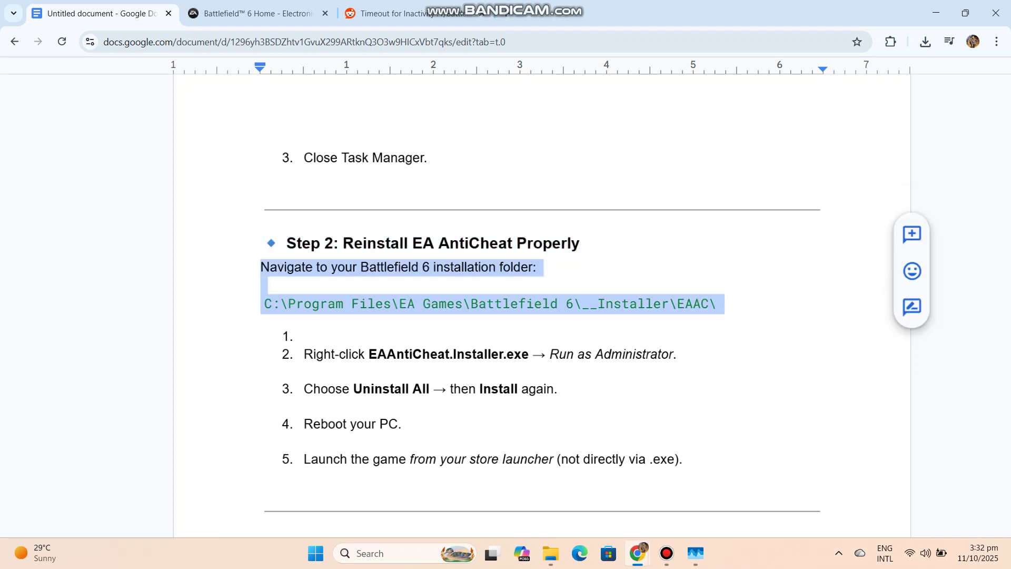
Highlight the EAAntiCheat.Installer.exe, Run as Administrator, Uninstall All, reboot and store-launcher lines
left_click_drag(304, 354, 529, 354)
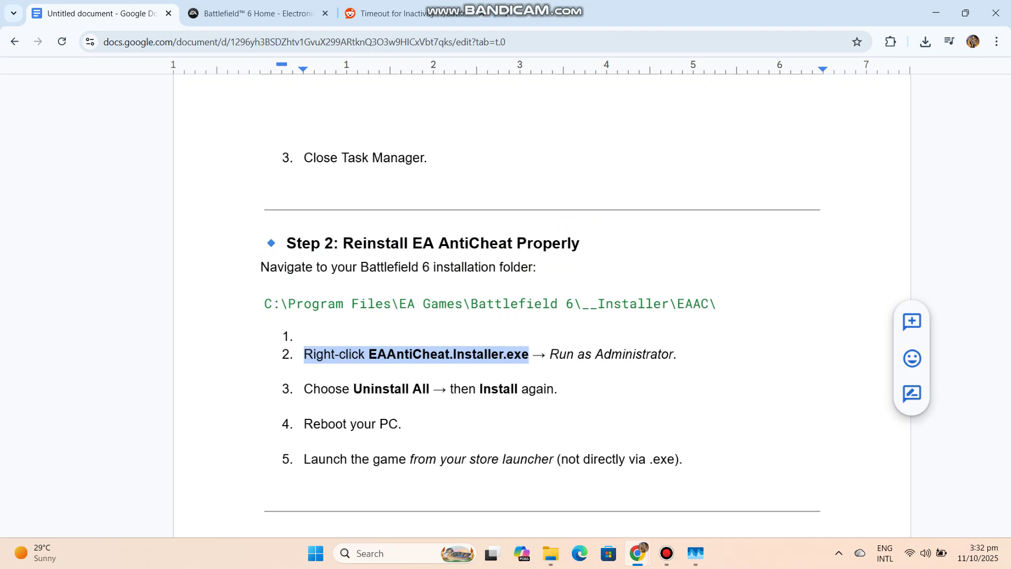
left_click_drag(550, 354, 674, 354)
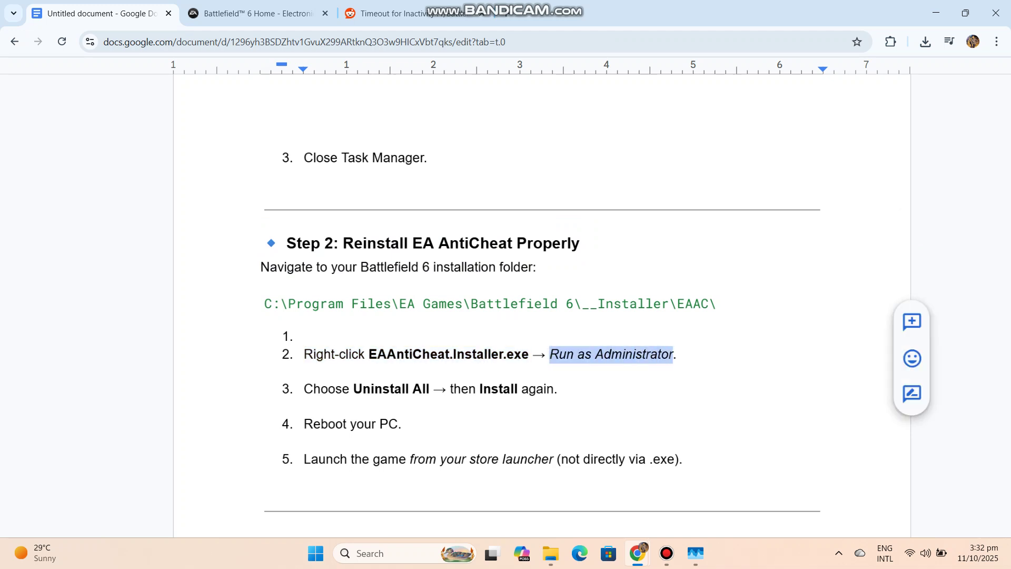
left_click_drag(305, 389, 558, 389)
left_click_drag(305, 424, 409, 423)
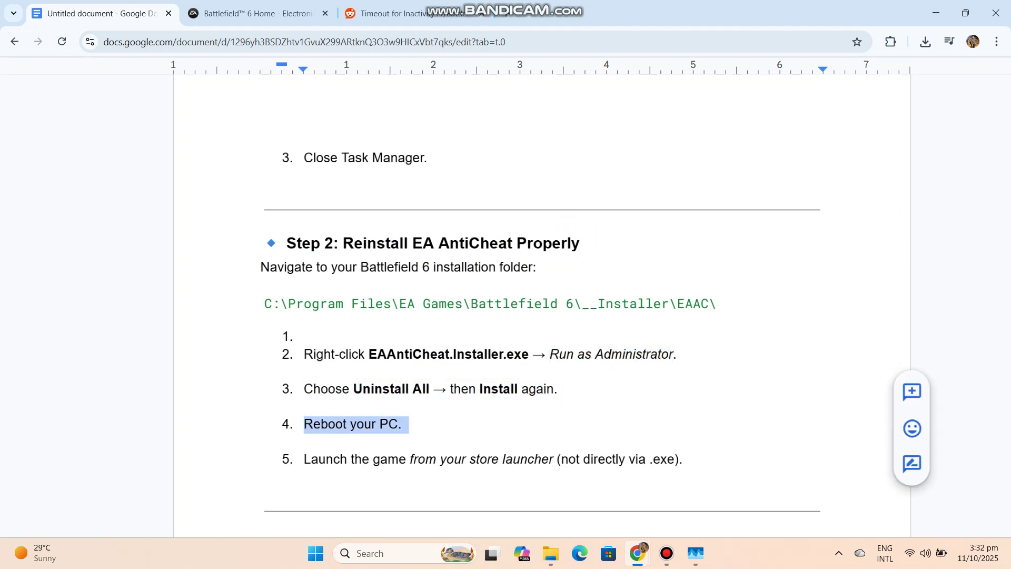
left_click_drag(305, 459, 690, 459)
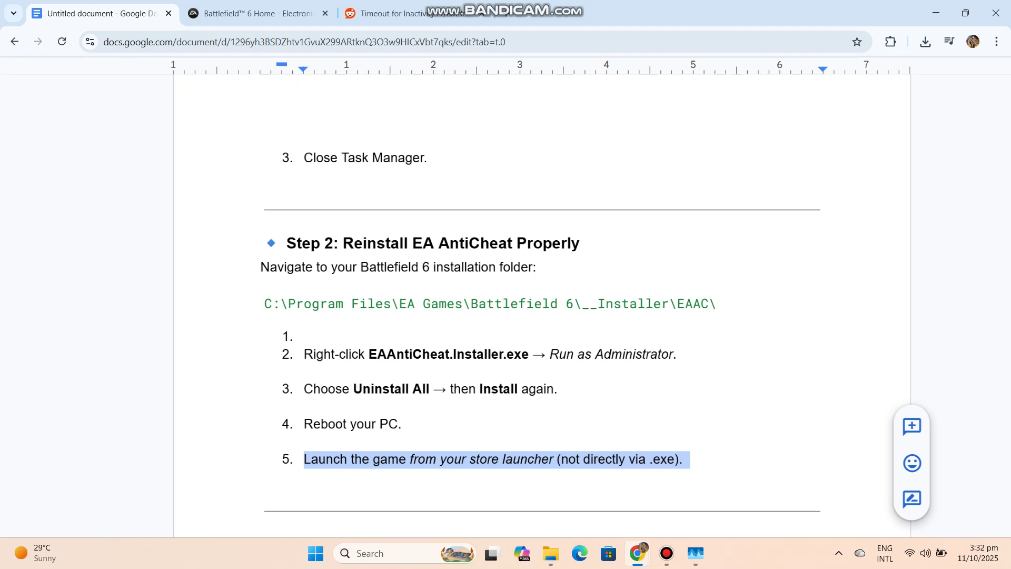
scroll(543, 316, "down", 1)
scroll(542, 316, "down", 3)
scroll(543, 316, "down", 1)
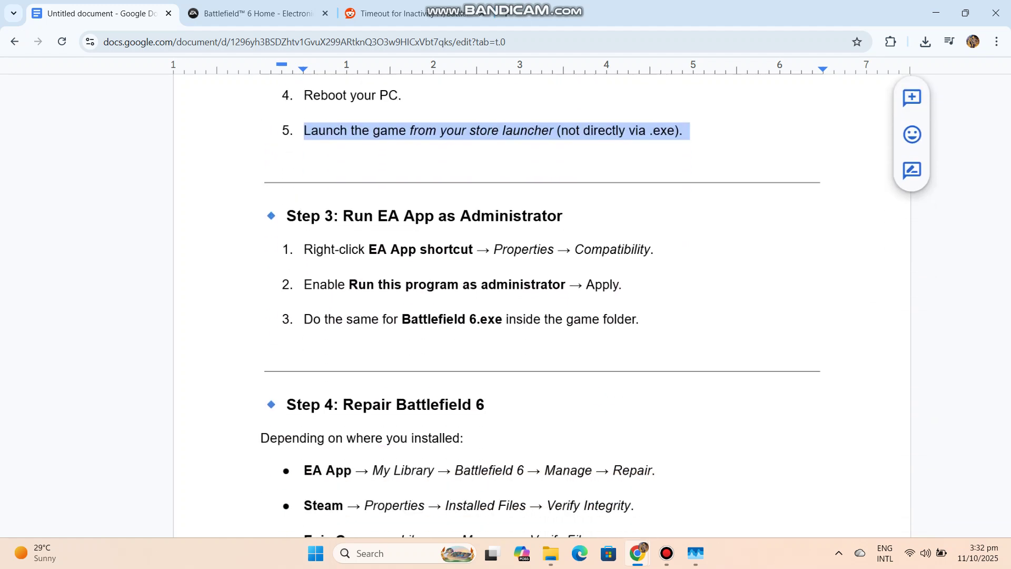
Highlight the Step 3 heading, the run-as-administrator setting and the Battlefield 6.exe line
left_click_drag(288, 216, 563, 216)
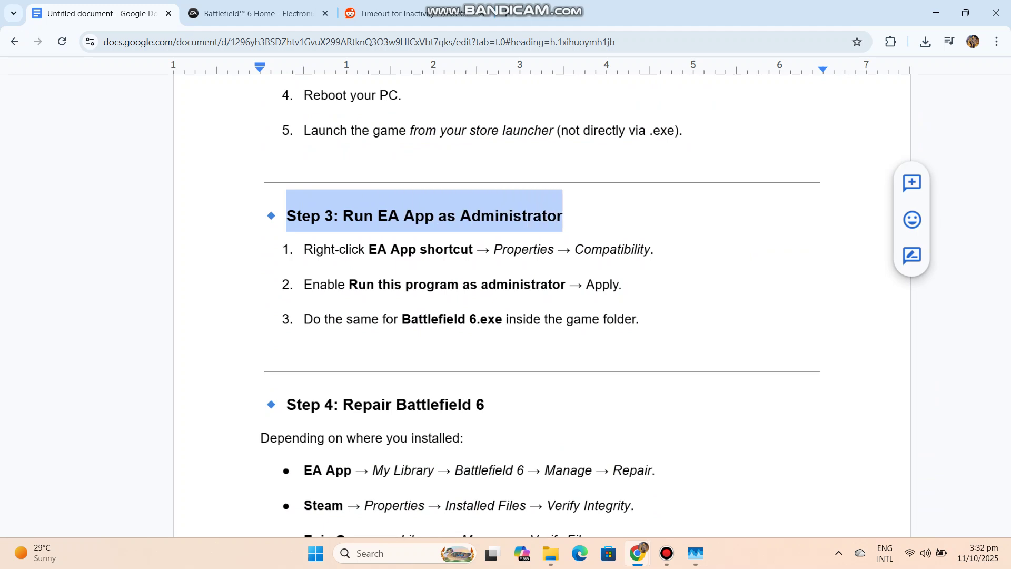
left_click_drag(448, 285, 565, 284)
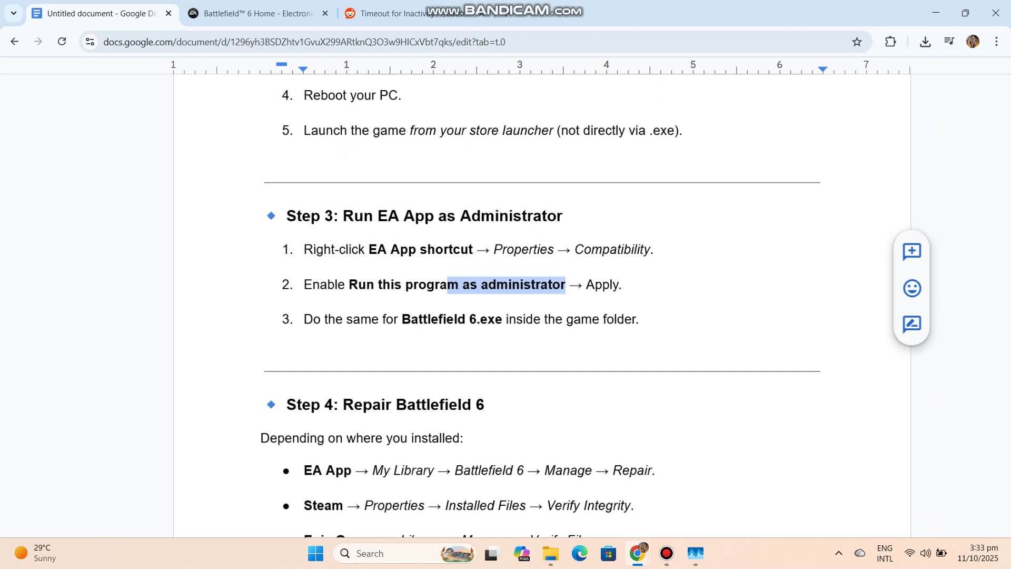
left_click_drag(304, 319, 646, 319)
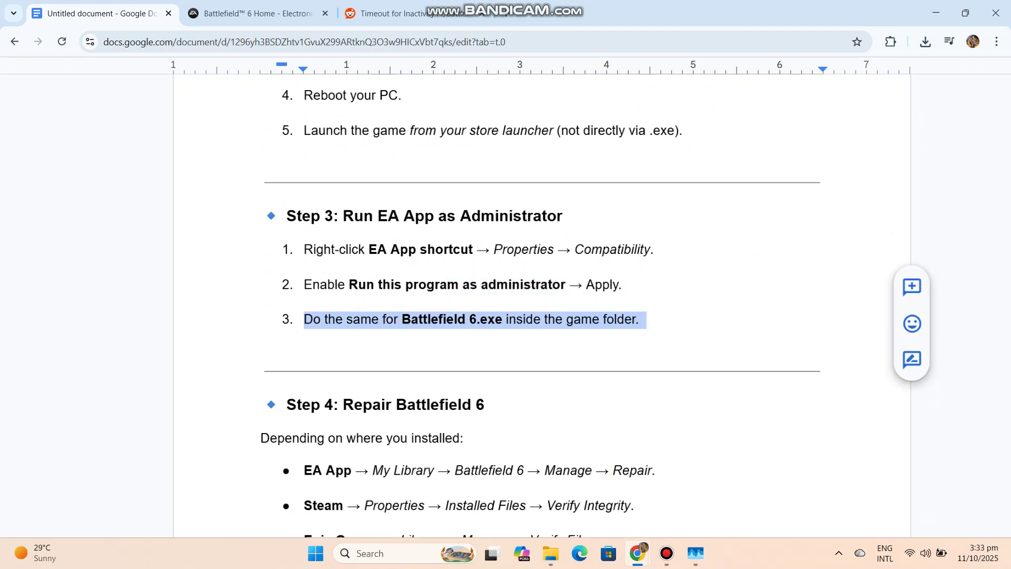
scroll(506, 316, "down", 2)
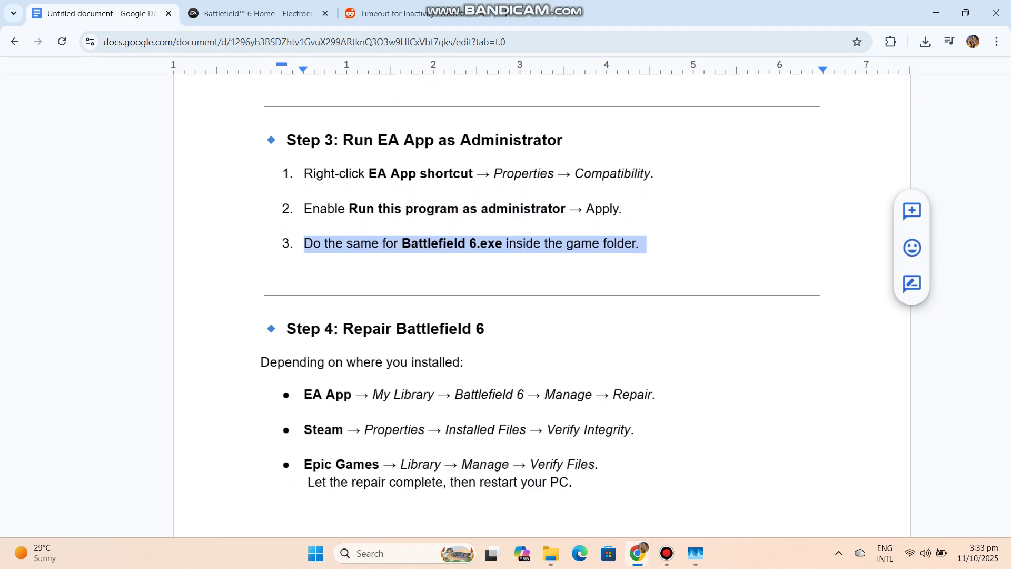
scroll(505, 316, "up", 1)
Select the Step 4 heading and its EA App, Steam, Epic Games and restart lines
left_click(373, 338)
triple_click(373, 338)
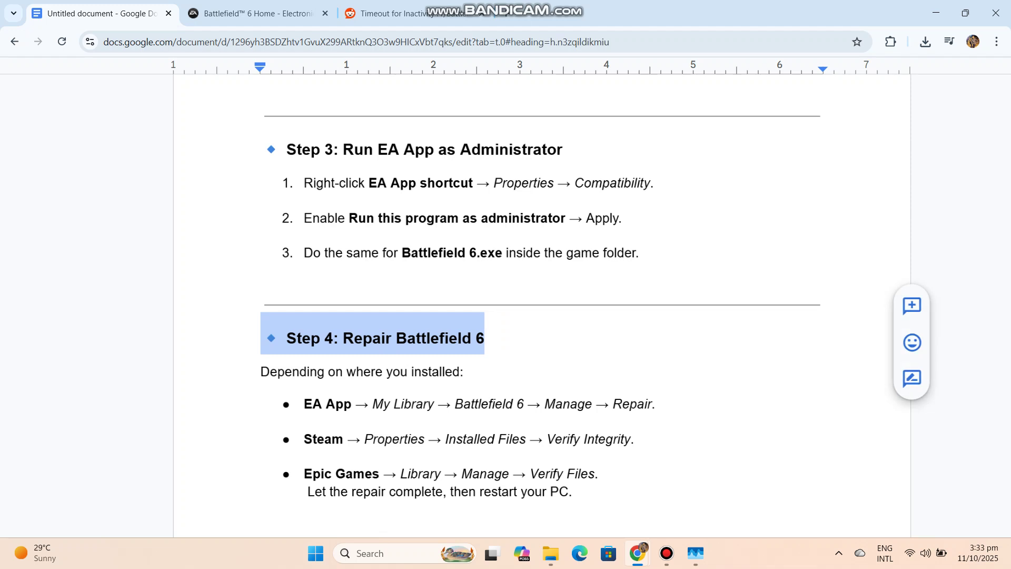
left_click_drag(262, 371, 471, 372)
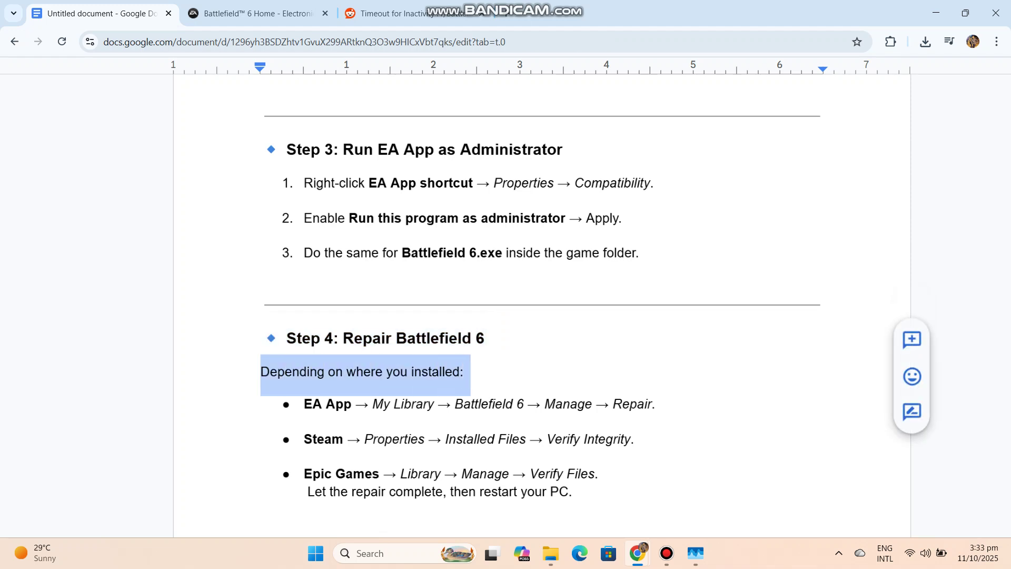
left_click_drag(304, 404, 652, 404)
scroll(652, 404, "down", 1)
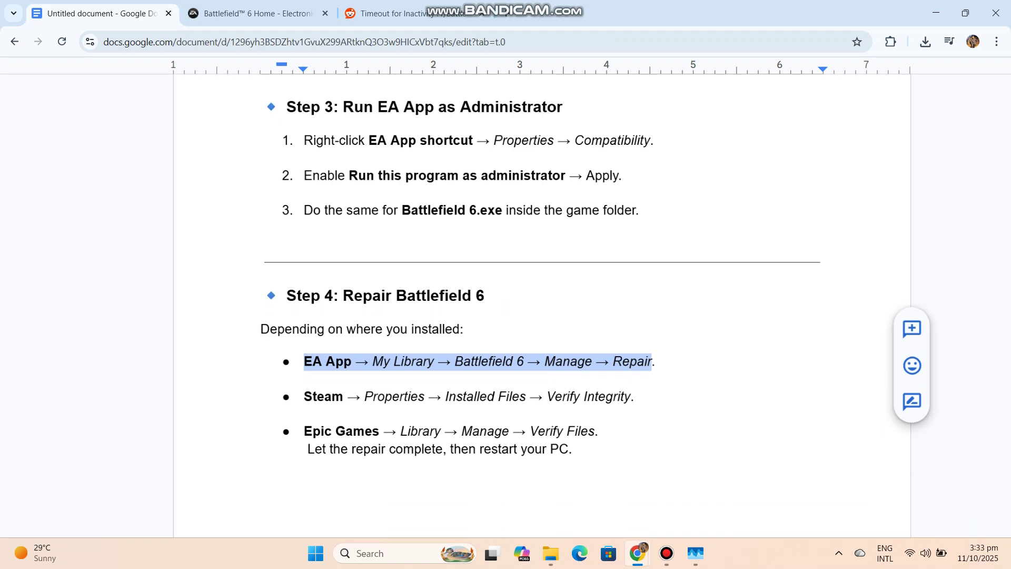
triple_click(361, 373)
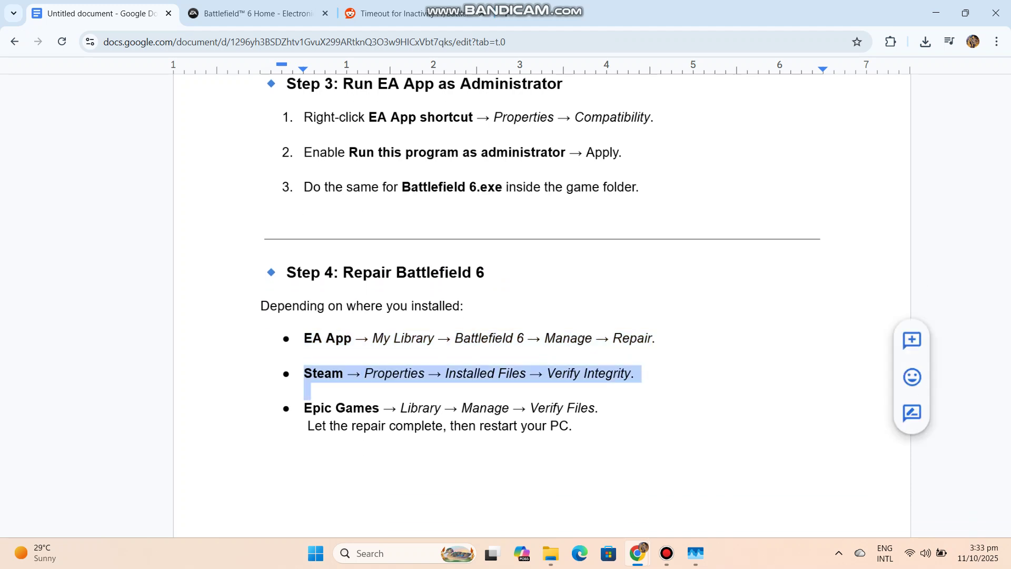
left_click_drag(304, 407, 599, 408)
left_click_drag(308, 426, 580, 426)
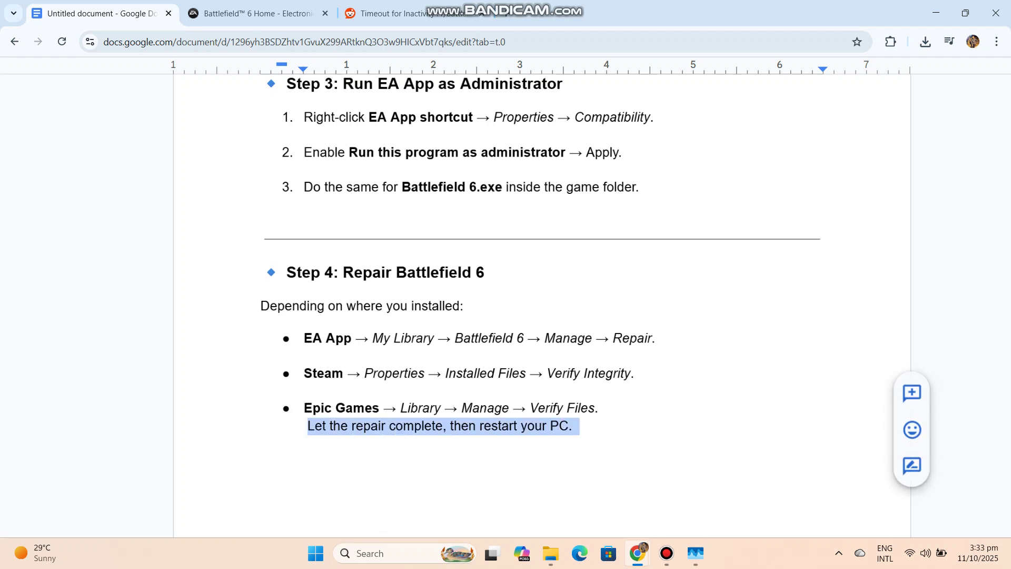
scroll(543, 303, "down", 3)
scroll(542, 303, "down", 1)
scroll(542, 302, "down", 1)
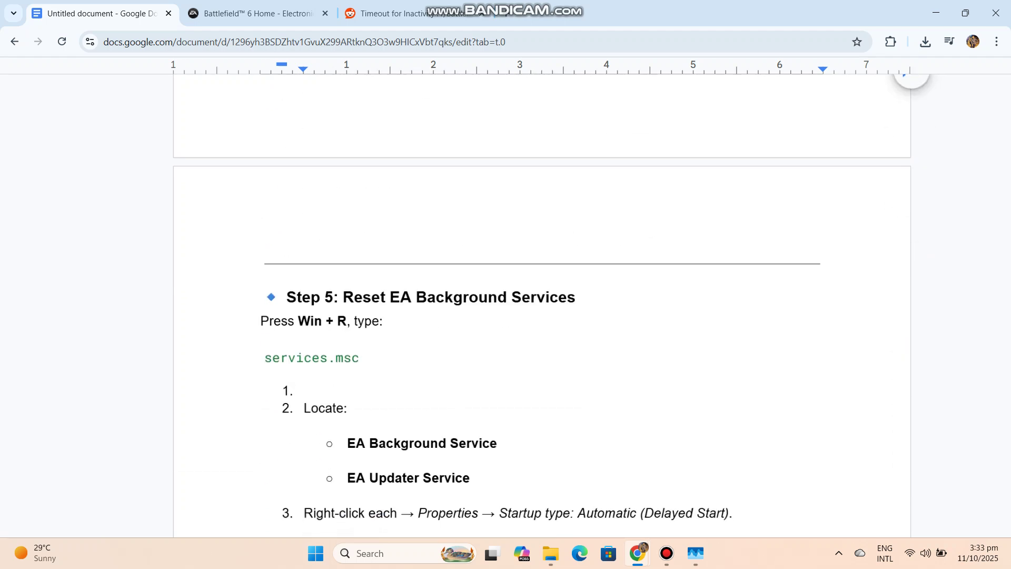
scroll(542, 303, "down", 1)
scroll(542, 303, "down", 1)
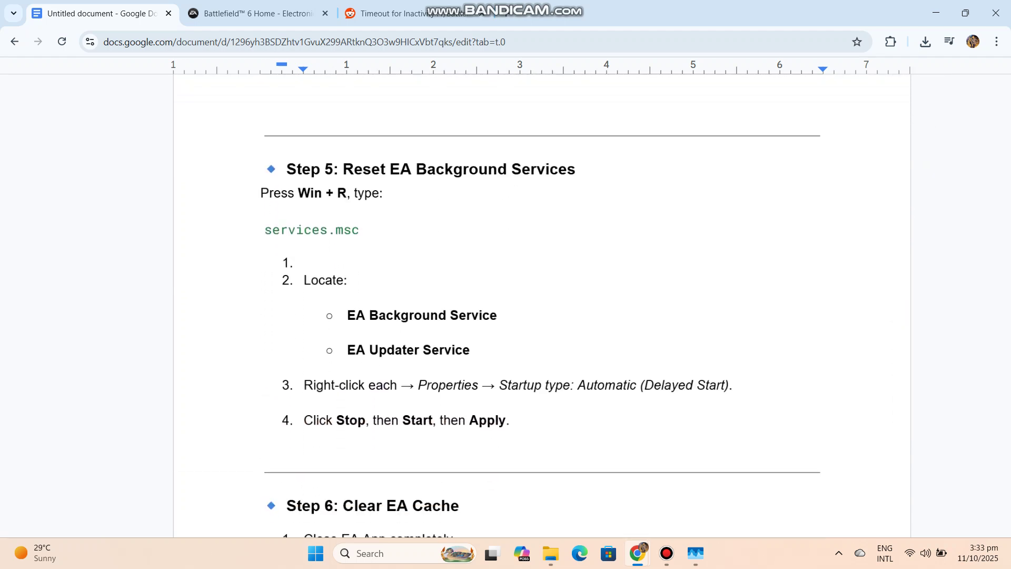
left_click_drag(265, 230, 361, 230)
key("ctrl+c")
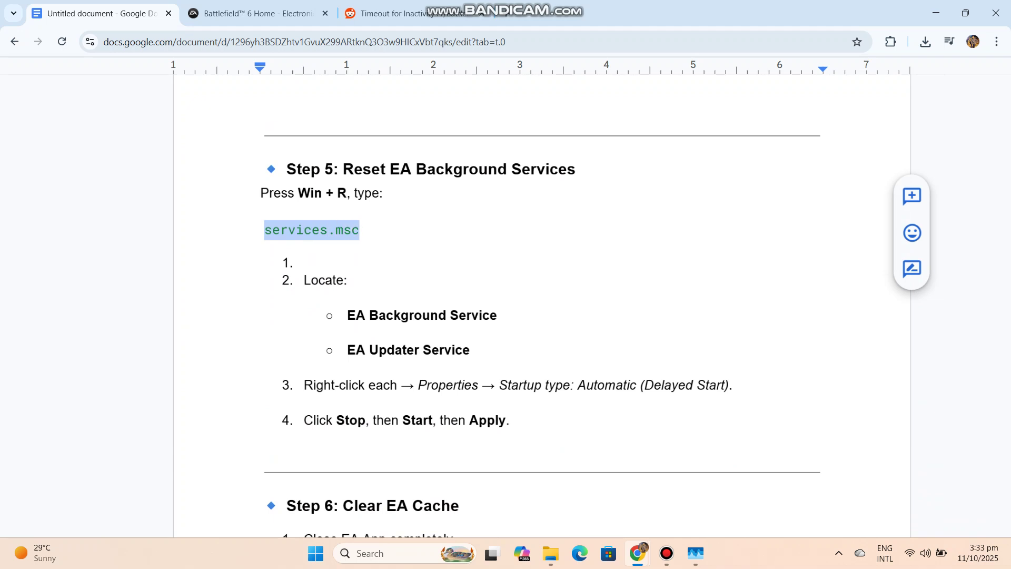
key("super+r")
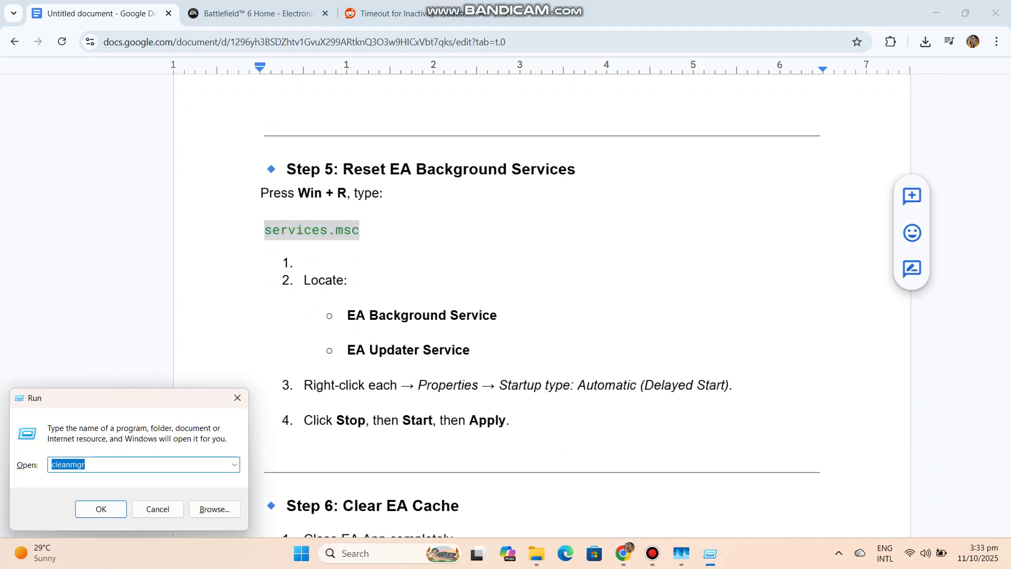
key("ctrl+v")
key("Return")
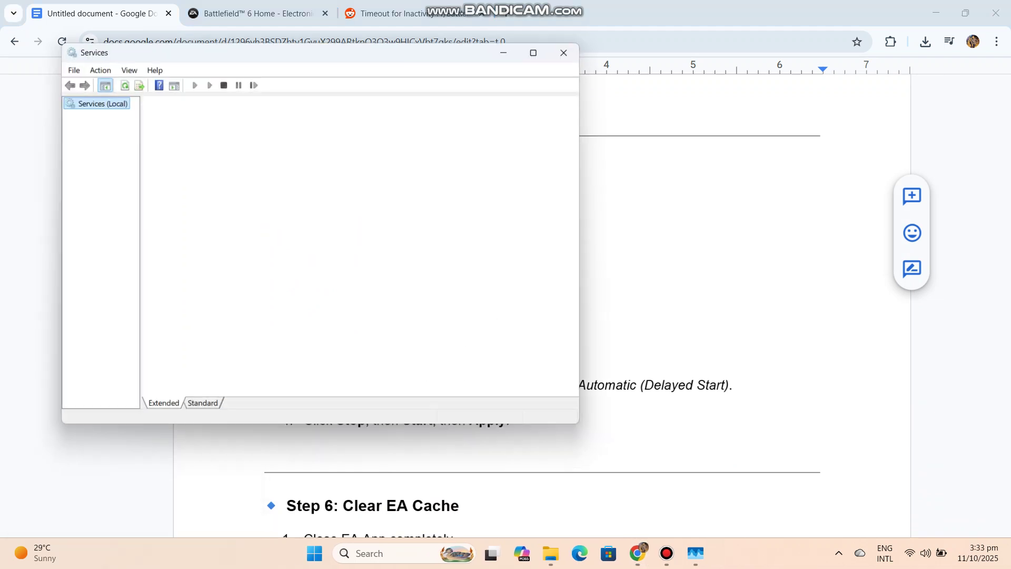
scroll(431, 261, "down", 5)
scroll(431, 260, "down", 3)
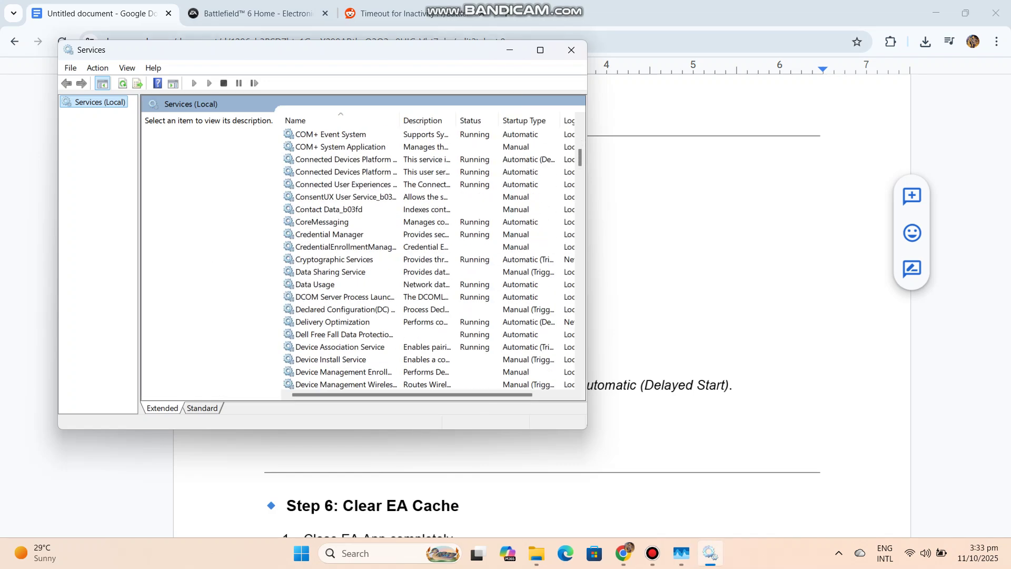
key("alt+Tab")
left_click_drag(304, 385, 482, 386)
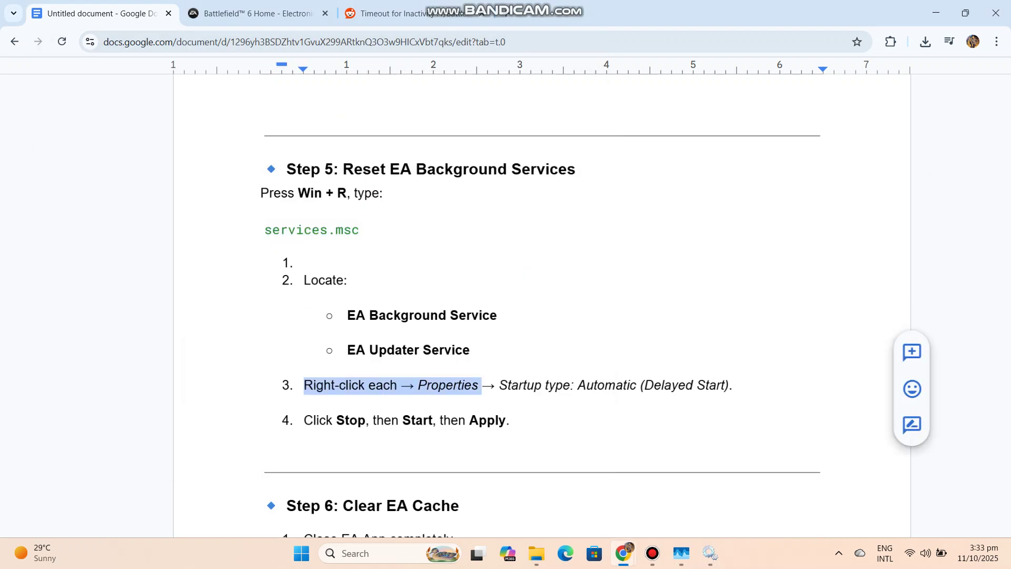
triple_click(488, 385)
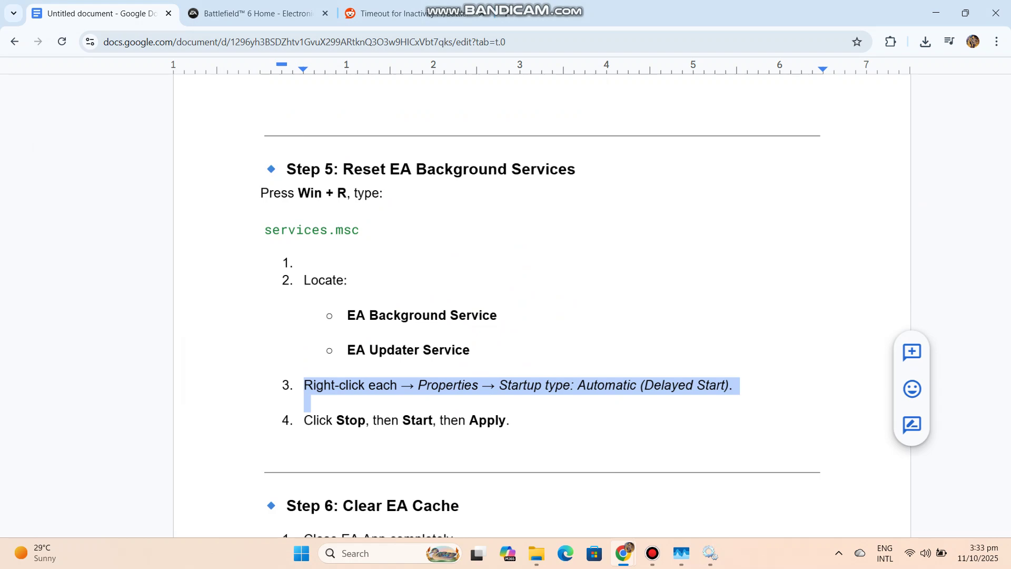
left_click_drag(304, 420, 518, 420)
scroll(518, 421, "down", 2)
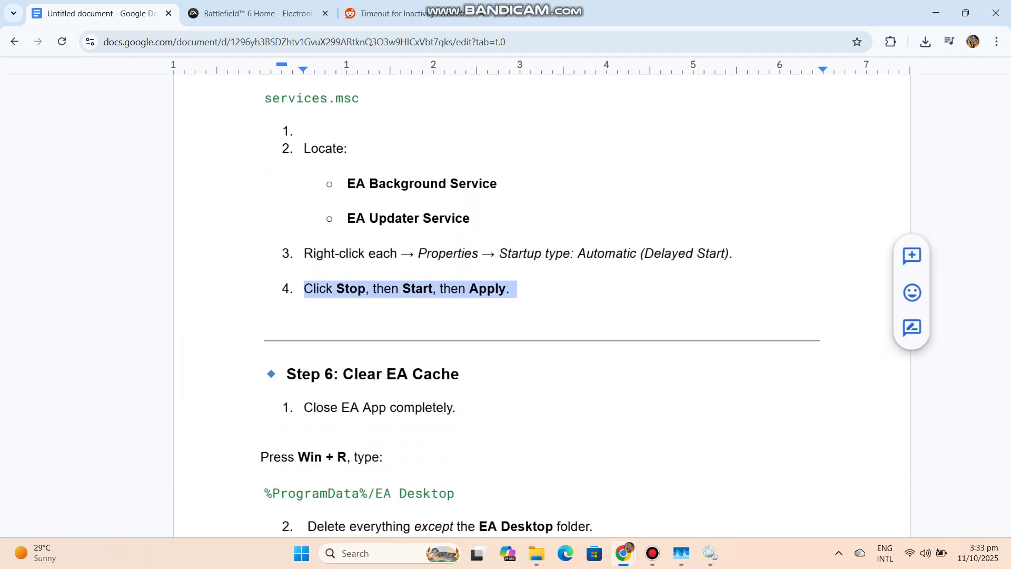
scroll(518, 316, "down", 1)
scroll(518, 316, "down", 1)
scroll(517, 316, "down", 1)
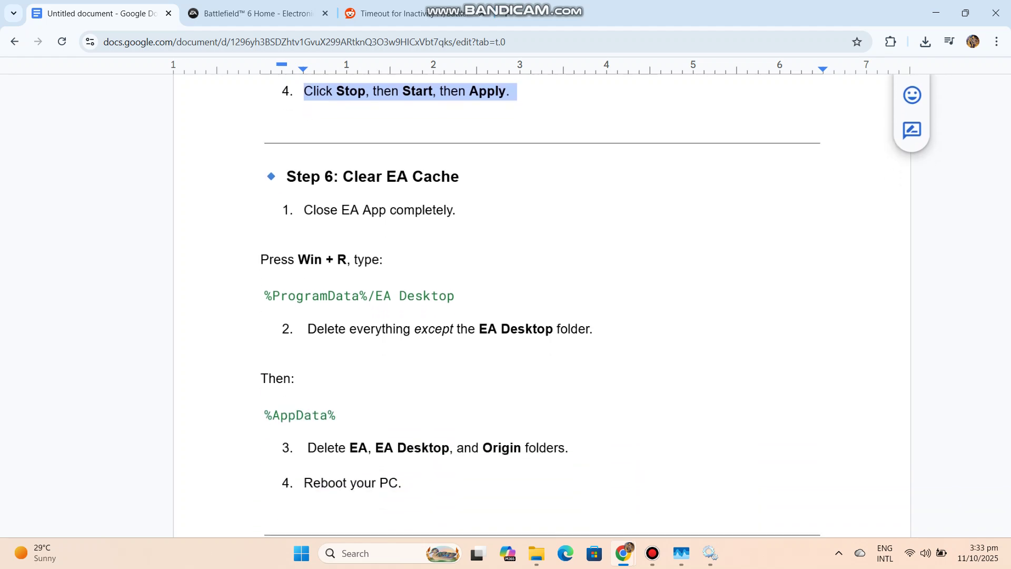
left_click_drag(304, 210, 453, 210)
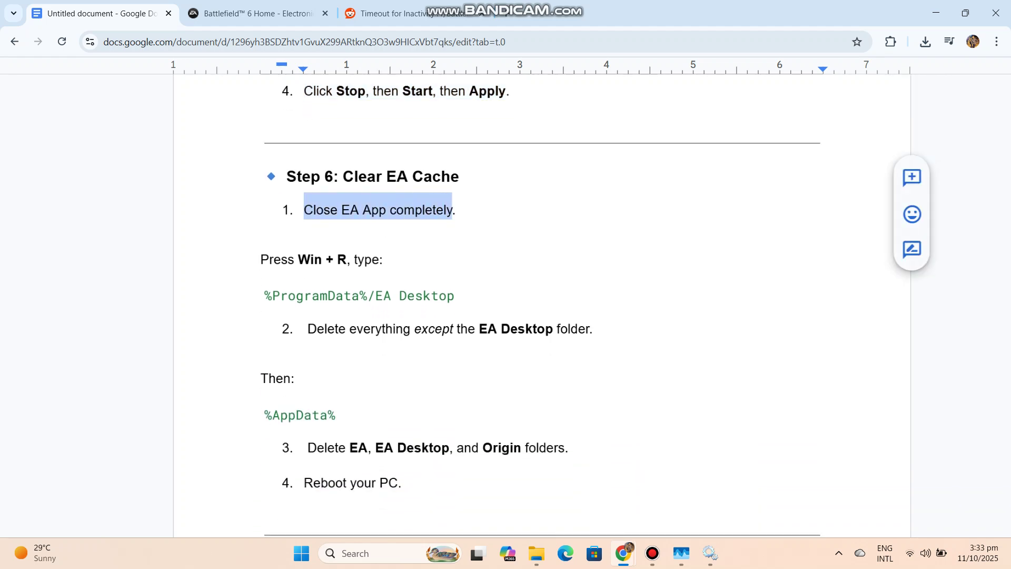
left_click_drag(265, 296, 455, 296)
key("ctrl+c")
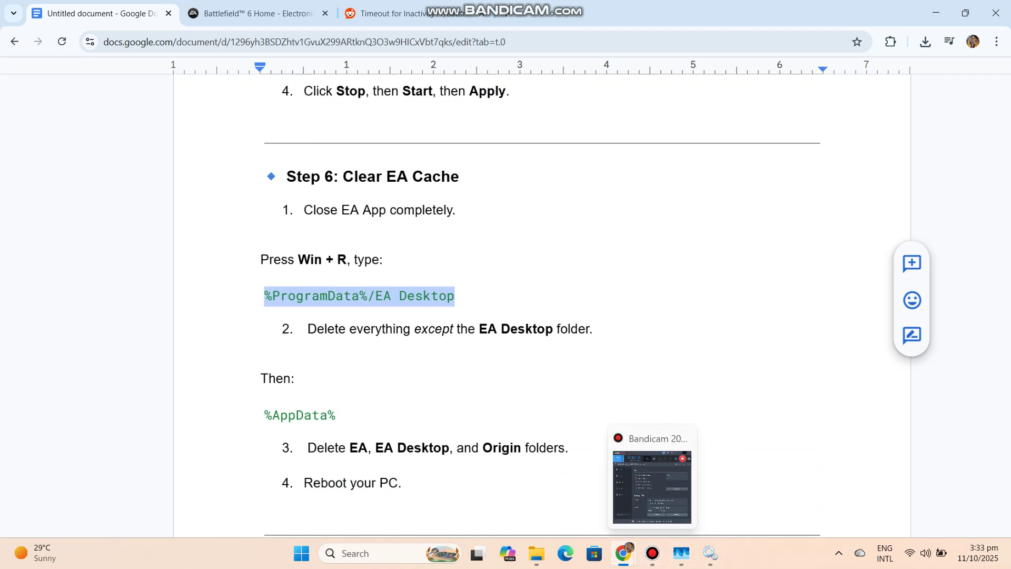
key("super+r")
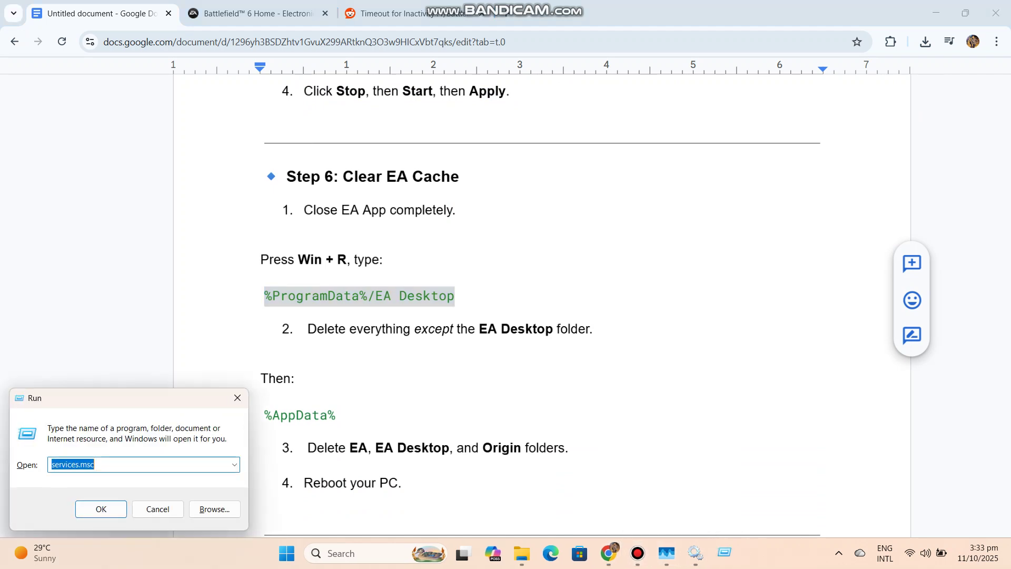
key("ctrl+v")
key("Return")
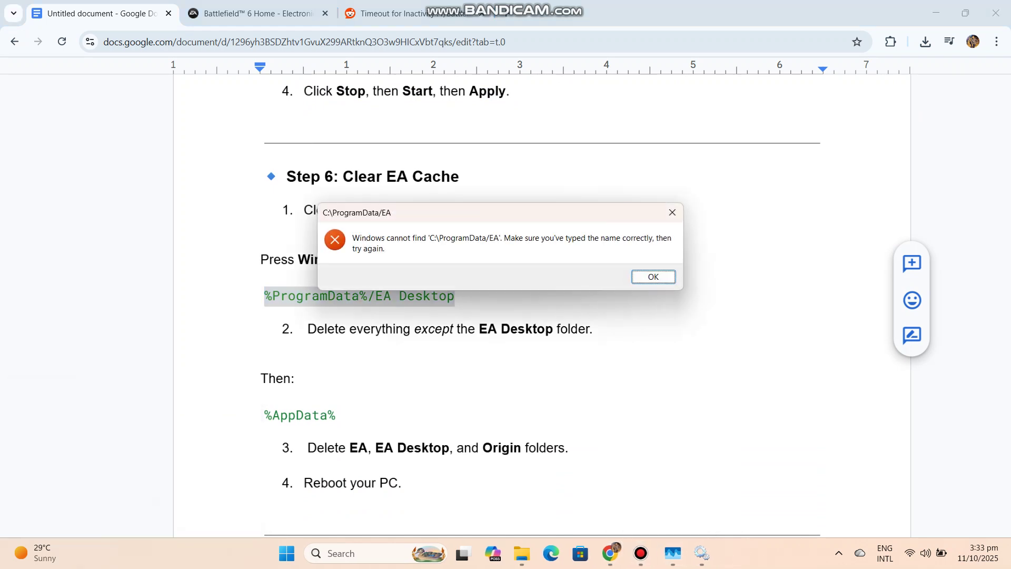
key("Return")
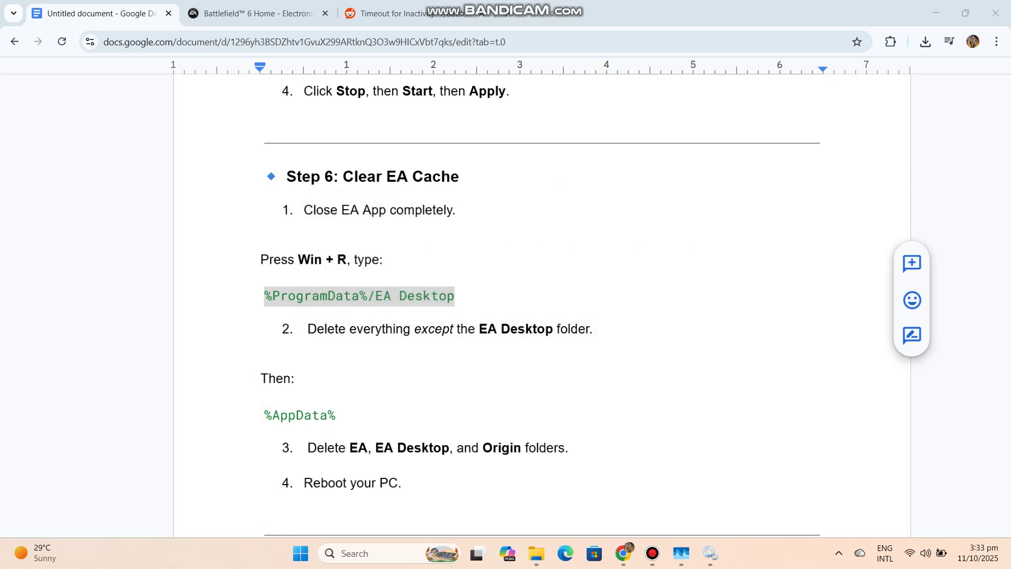
scroll(542, 316, "down", 3)
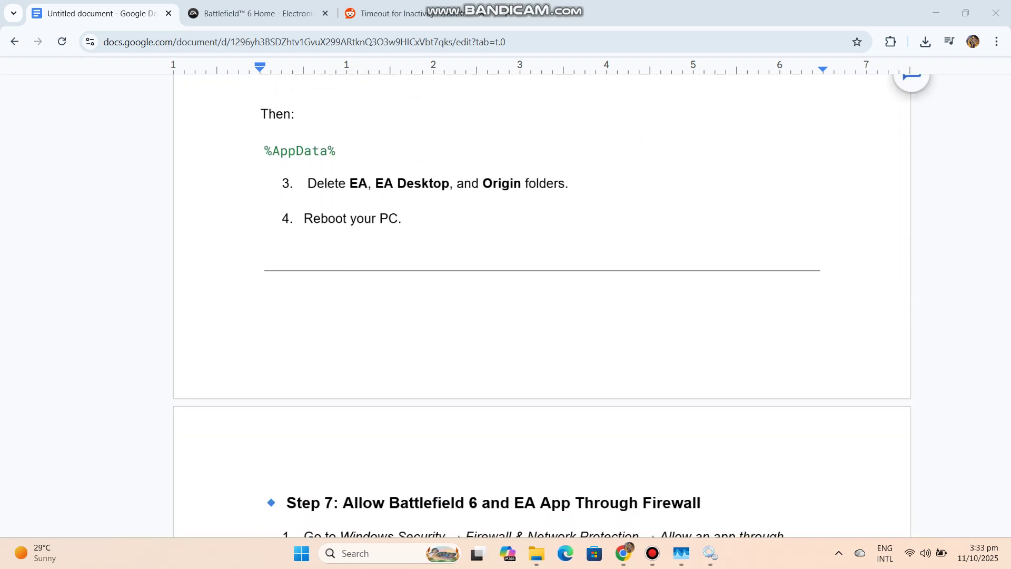
scroll(542, 316, "down", 3)
scroll(542, 316, "down", 2)
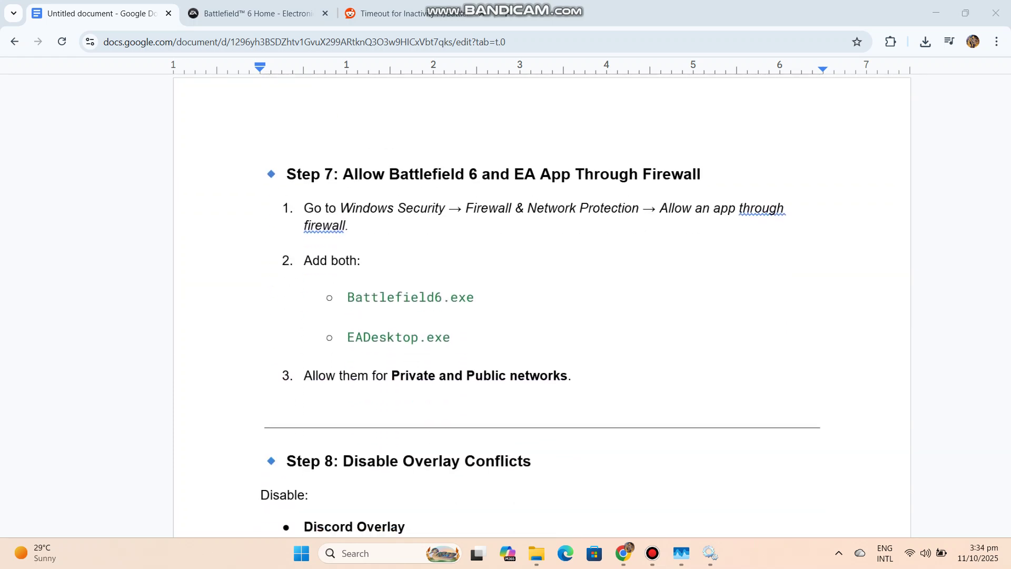
Highlight the Step 7 heading, first firewall line, Battlefield6.exe, EADesktop.exe and the networks line
left_click_drag(262, 175, 709, 173)
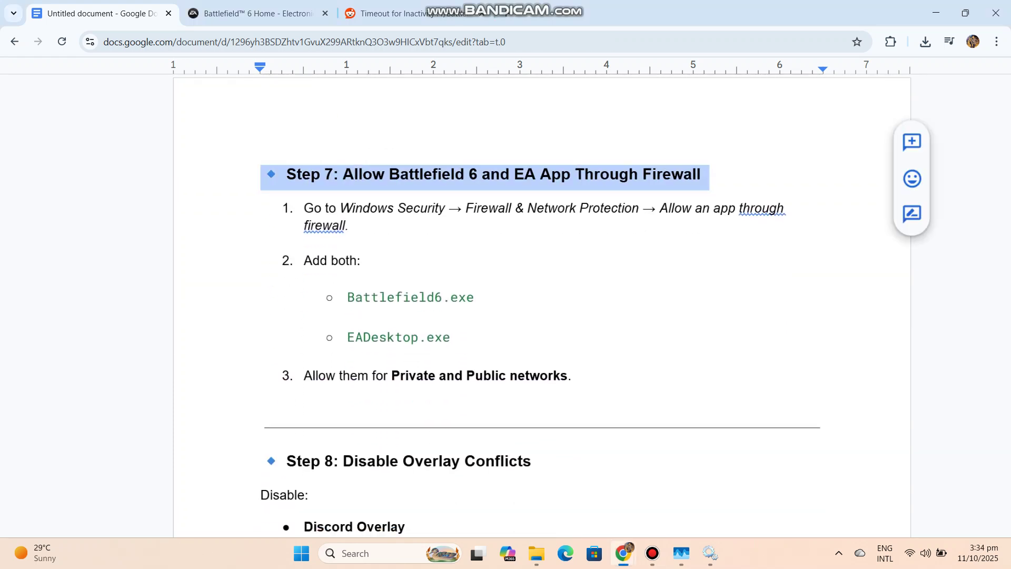
mouse_move(305, 208)
left_mouse_down()
mouse_move(355, 226)
mouse_move(370, 208)
left_mouse_up()
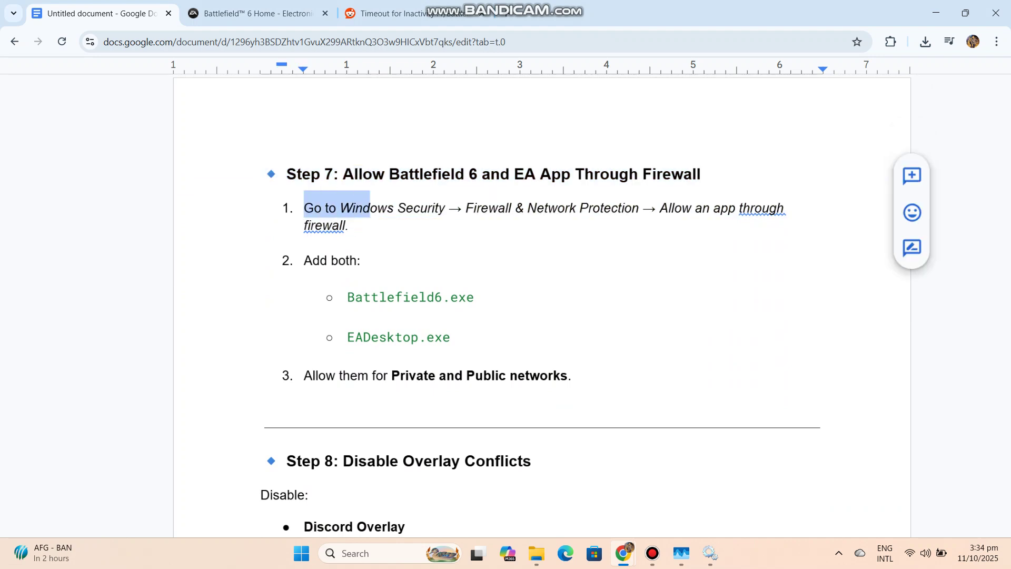
left_click_drag(347, 297, 474, 297)
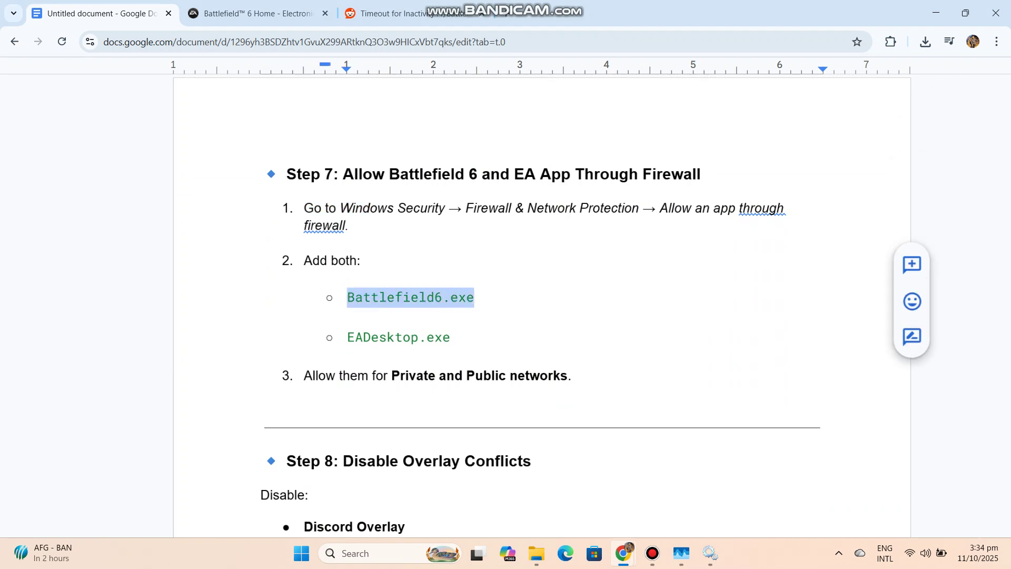
left_click_drag(347, 338, 458, 338)
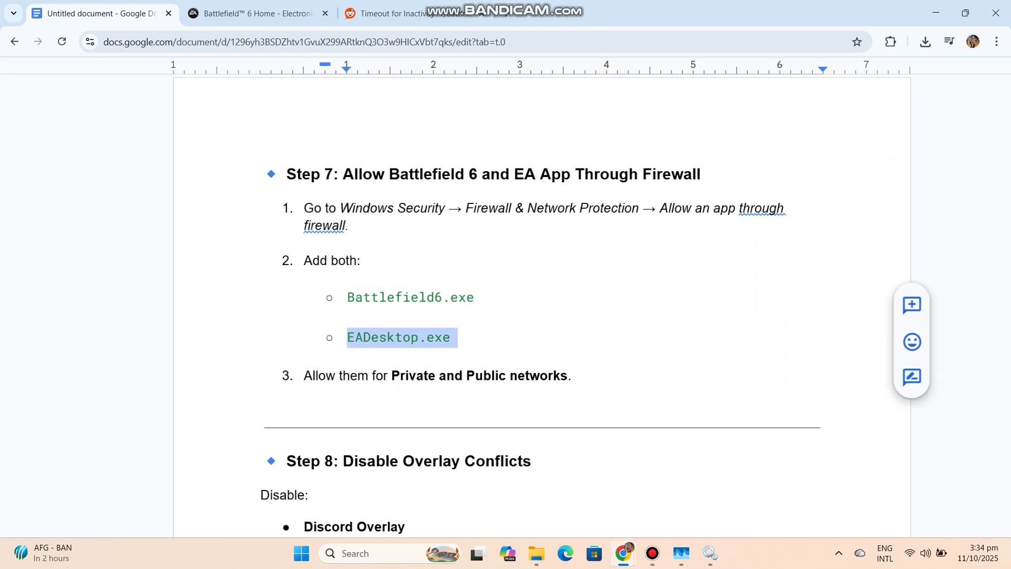
left_click_drag(303, 376, 580, 376)
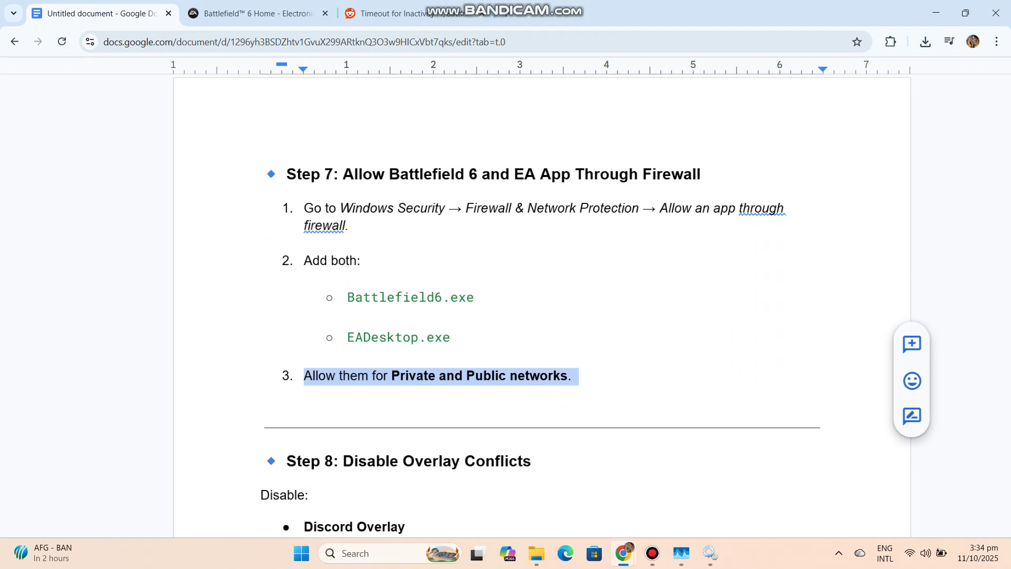
left_click_drag(260, 461, 531, 461)
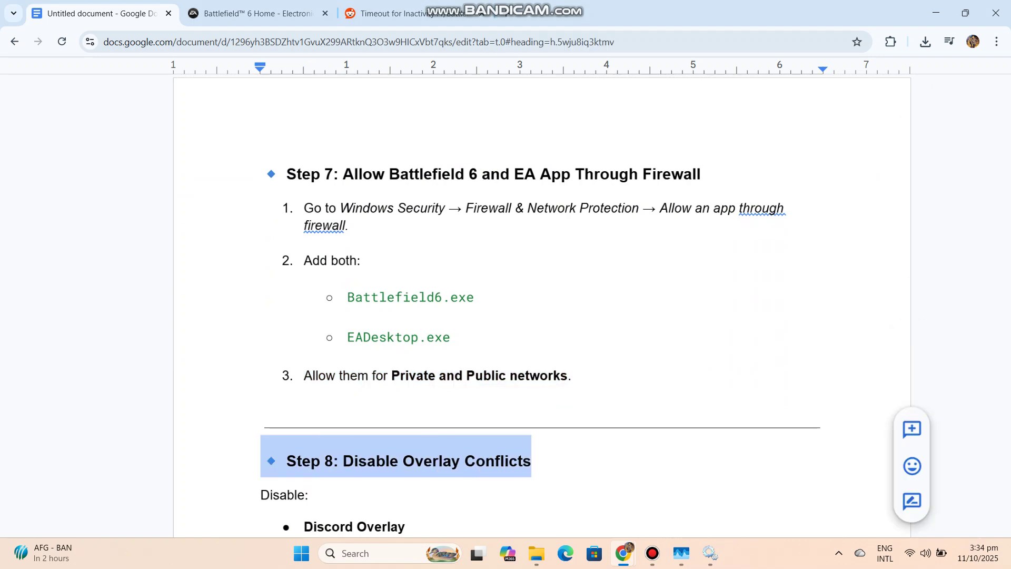
scroll(532, 461, "down", 3)
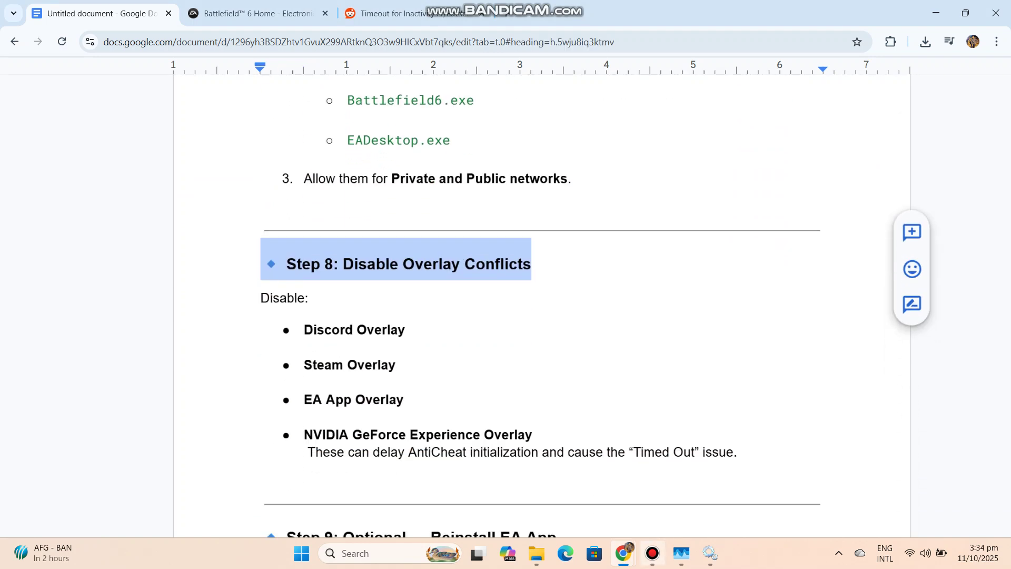
Open Task Manager, show options for the Bandicam, Chrome and Task Manager processes, then end Task Manager
left_click(681, 553)
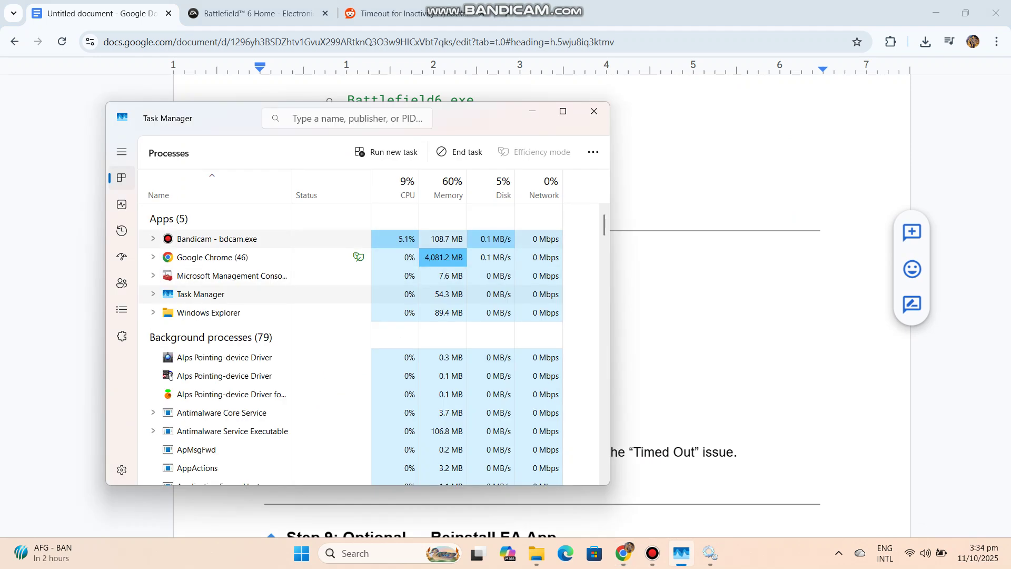
right_click(239, 238)
right_click(217, 258)
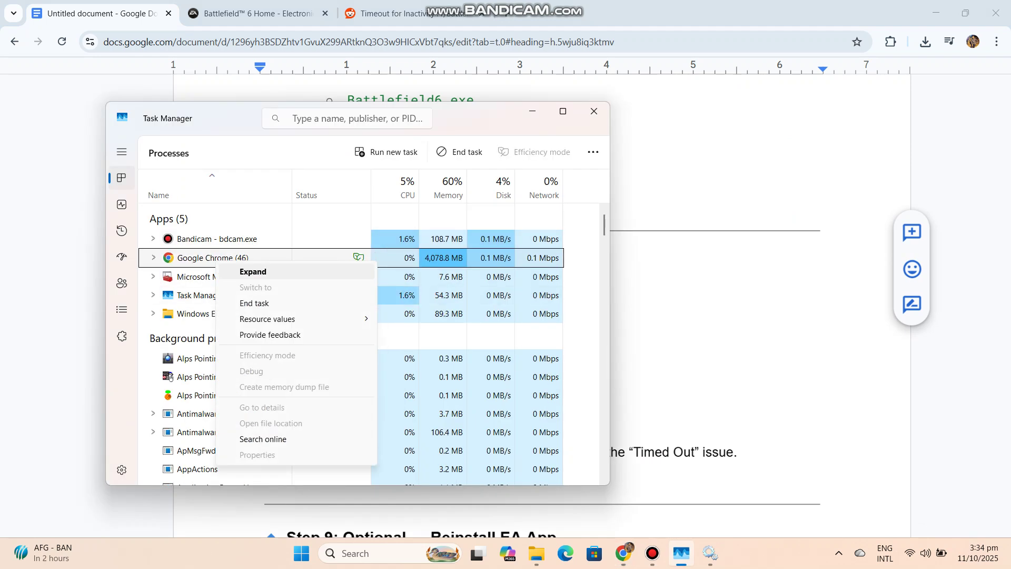
right_click(204, 296)
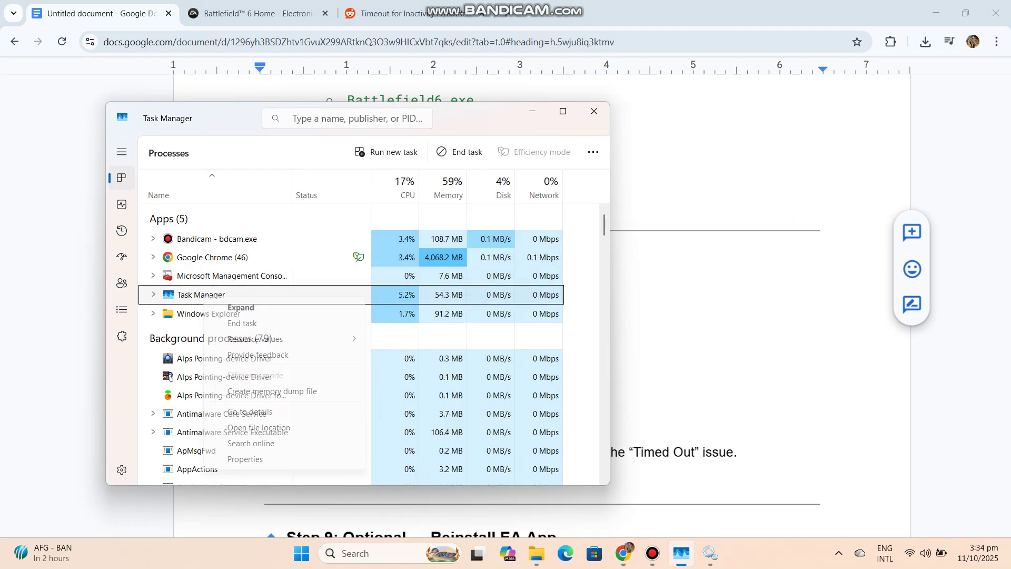
left_click(242, 324)
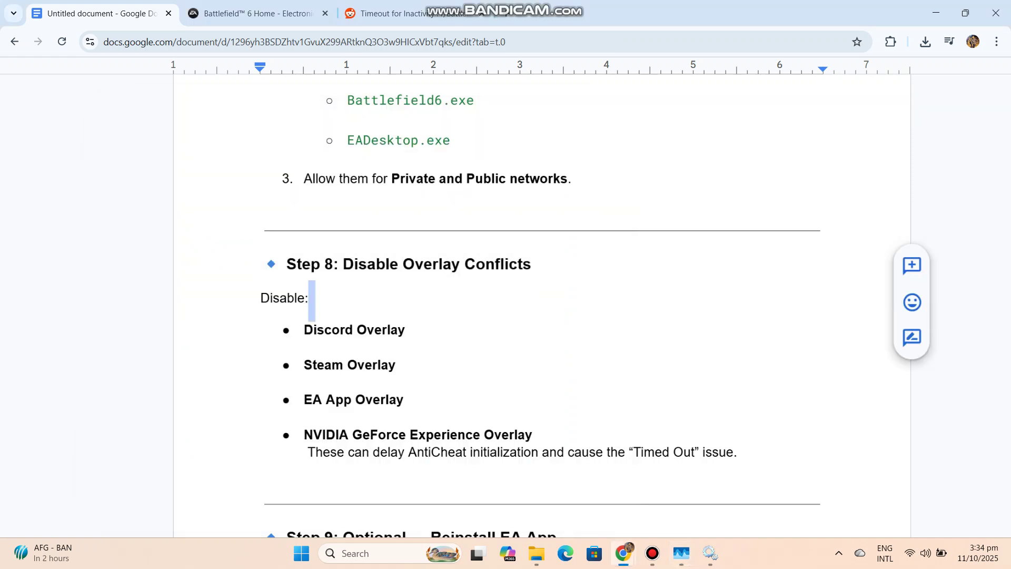
scroll(505, 317, "down", 1)
scroll(507, 317, "down", 2)
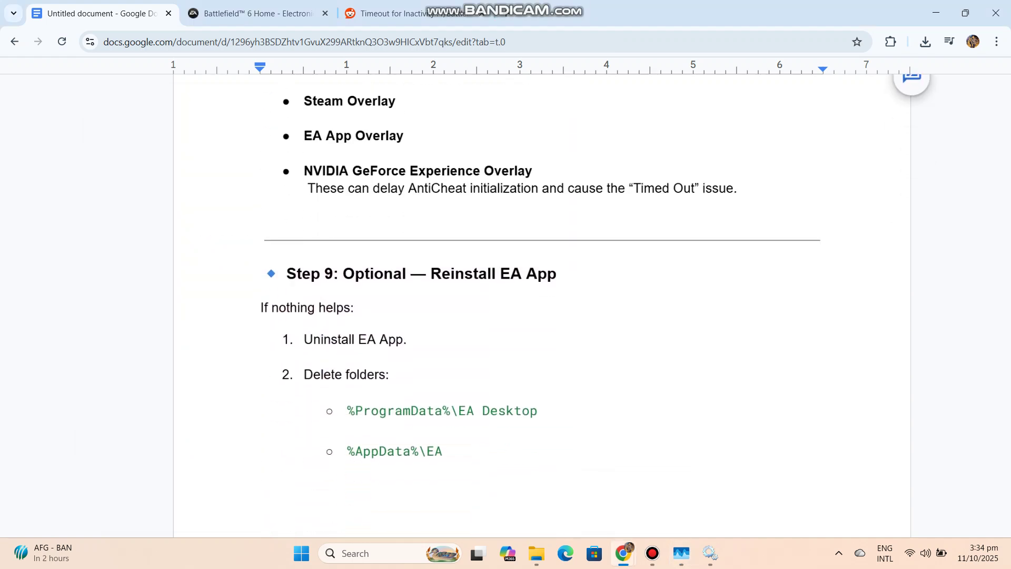
Highlight the Step 9 heading, the 'Delete folders:' line and both folder paths, then bring up Bandicam
left_click_drag(261, 274, 565, 273)
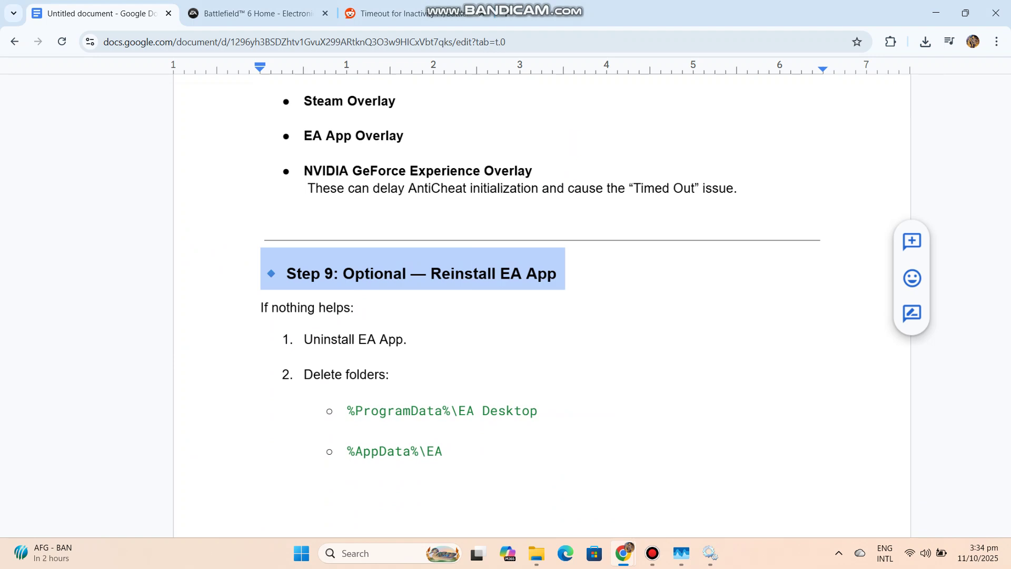
left_click_drag(304, 374, 396, 374)
mouse_move(347, 412)
left_mouse_down()
mouse_move(356, 430)
mouse_move(449, 452)
left_mouse_up()
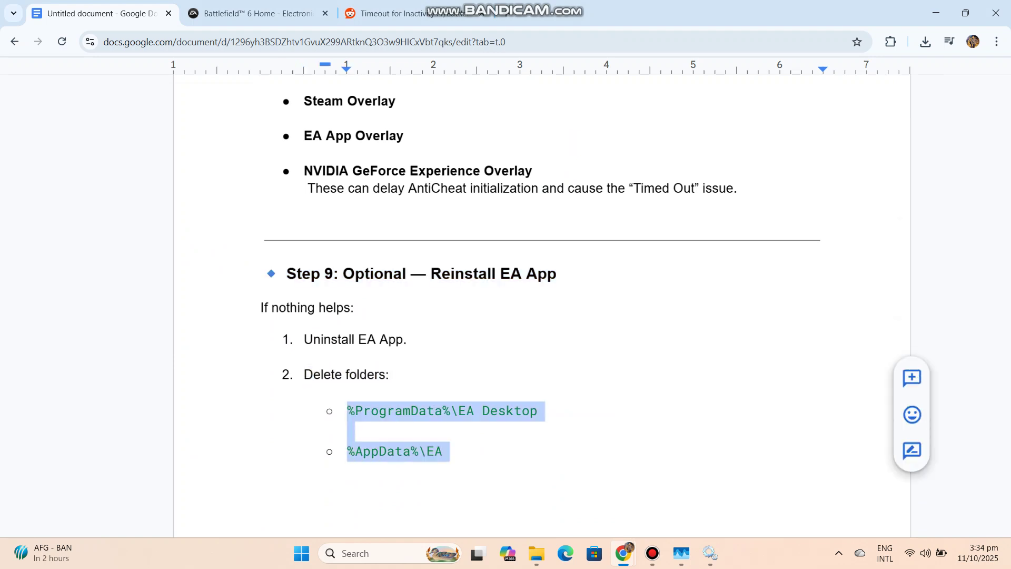
scroll(543, 300, "down", 1)
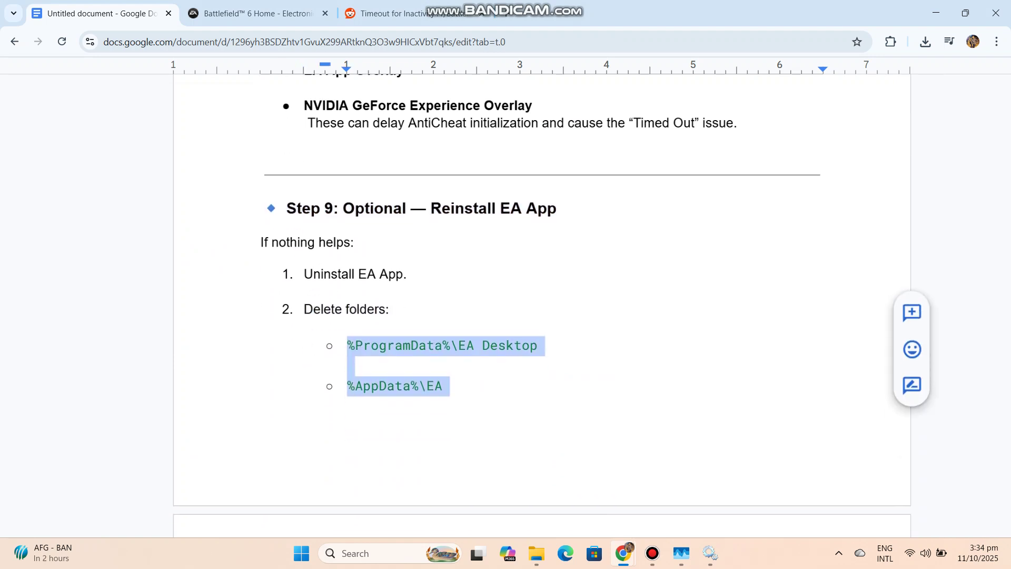
left_click(652, 554)
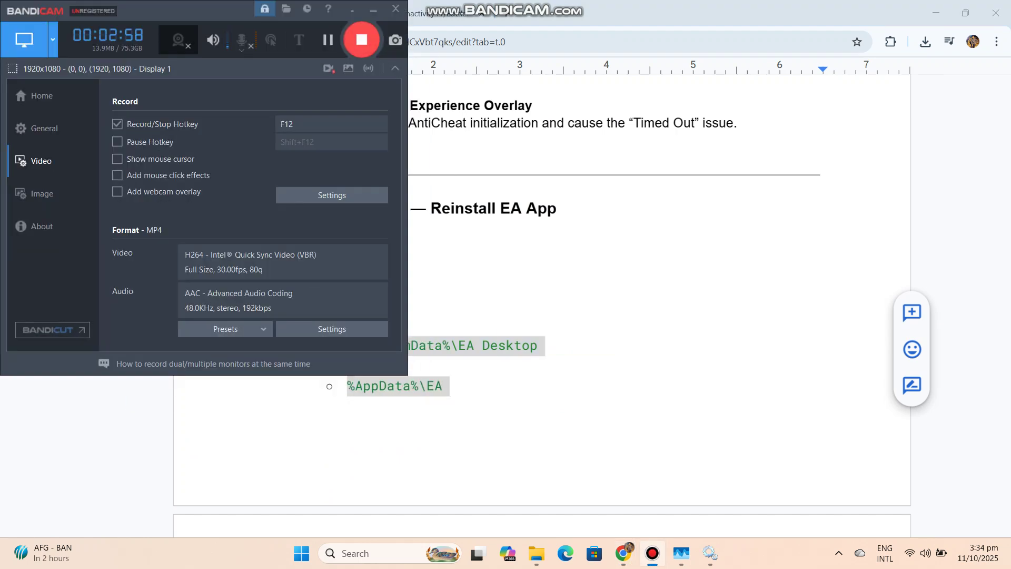